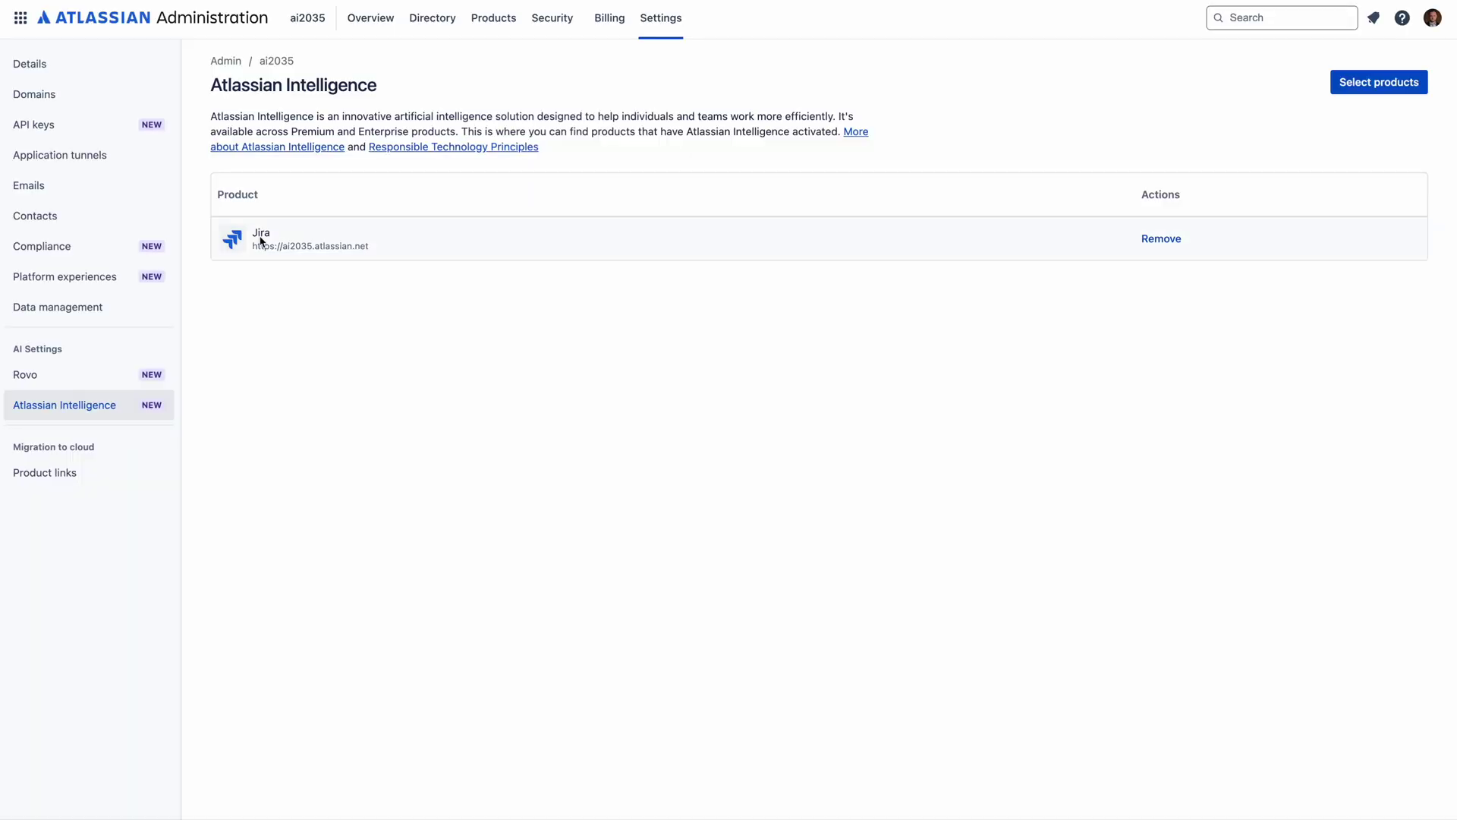
Step: Highlight the Atlassian Intelligence settings page title, then clear the highlight
left_click_drag(207, 106, 391, 89)
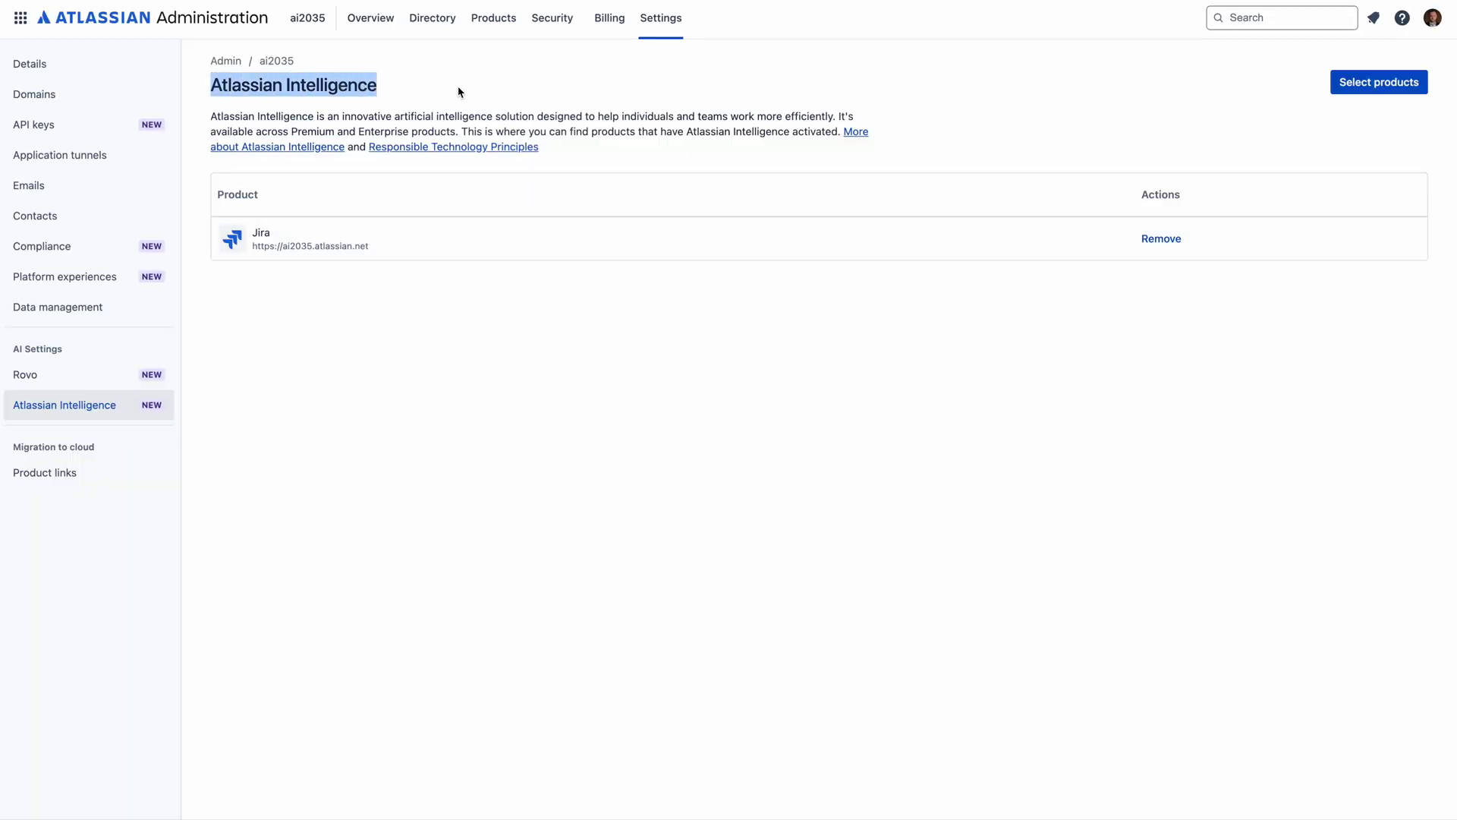
left_click(617, 423)
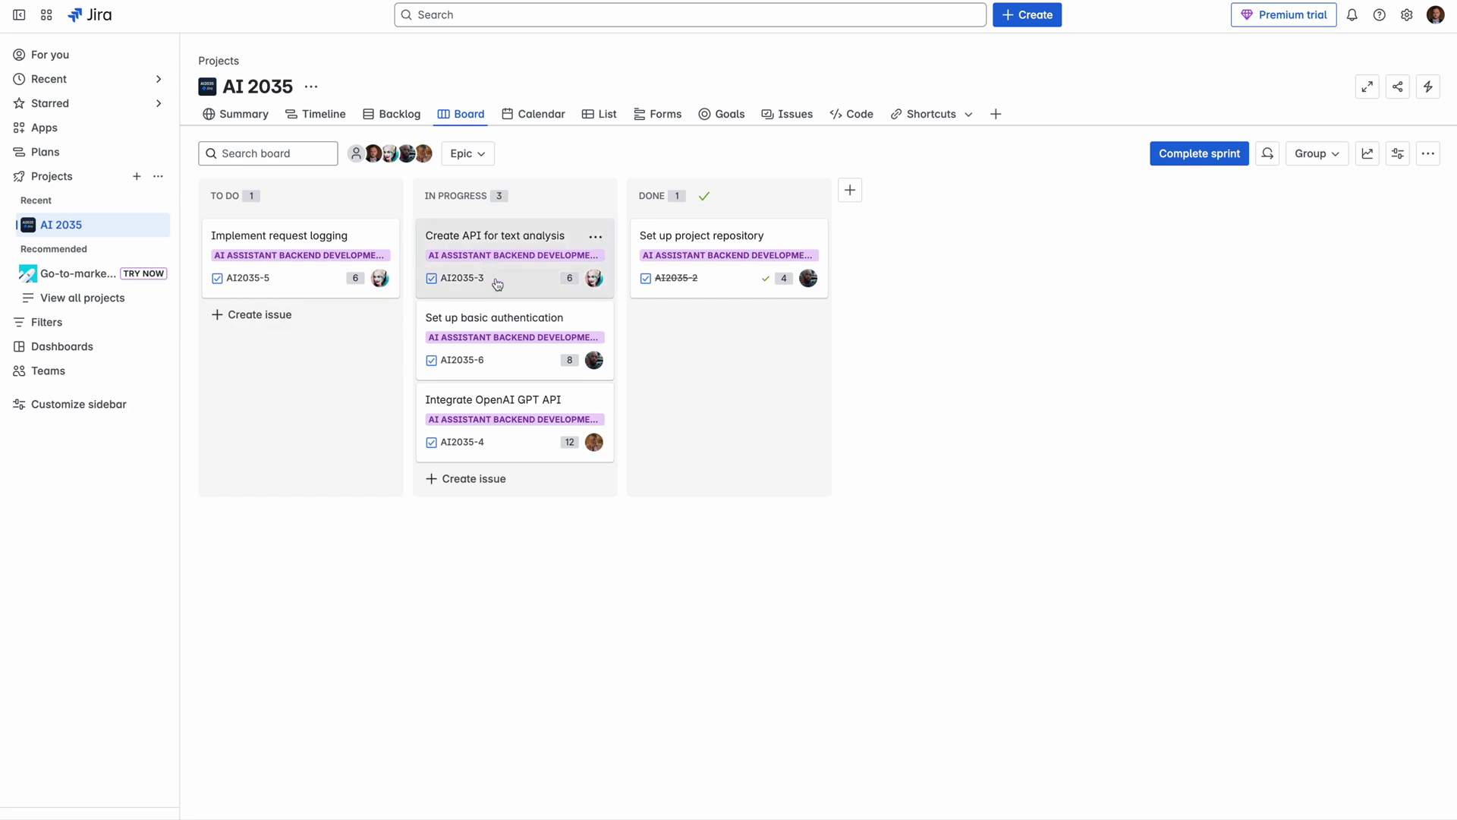
Step: Replace the AI2035-3 description with the AI-improved version and save it
left_click(510, 237)
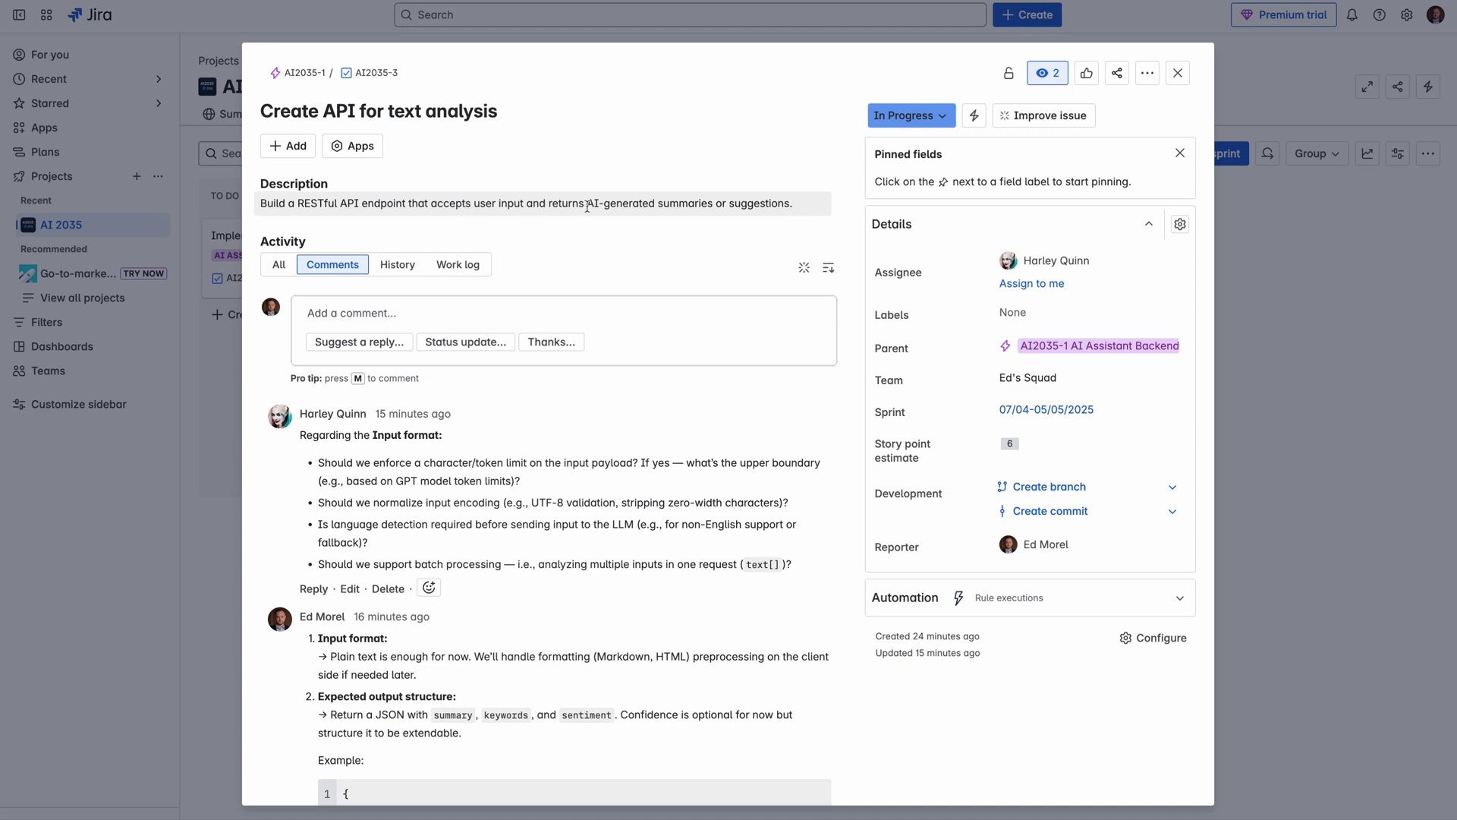
left_click(1053, 128)
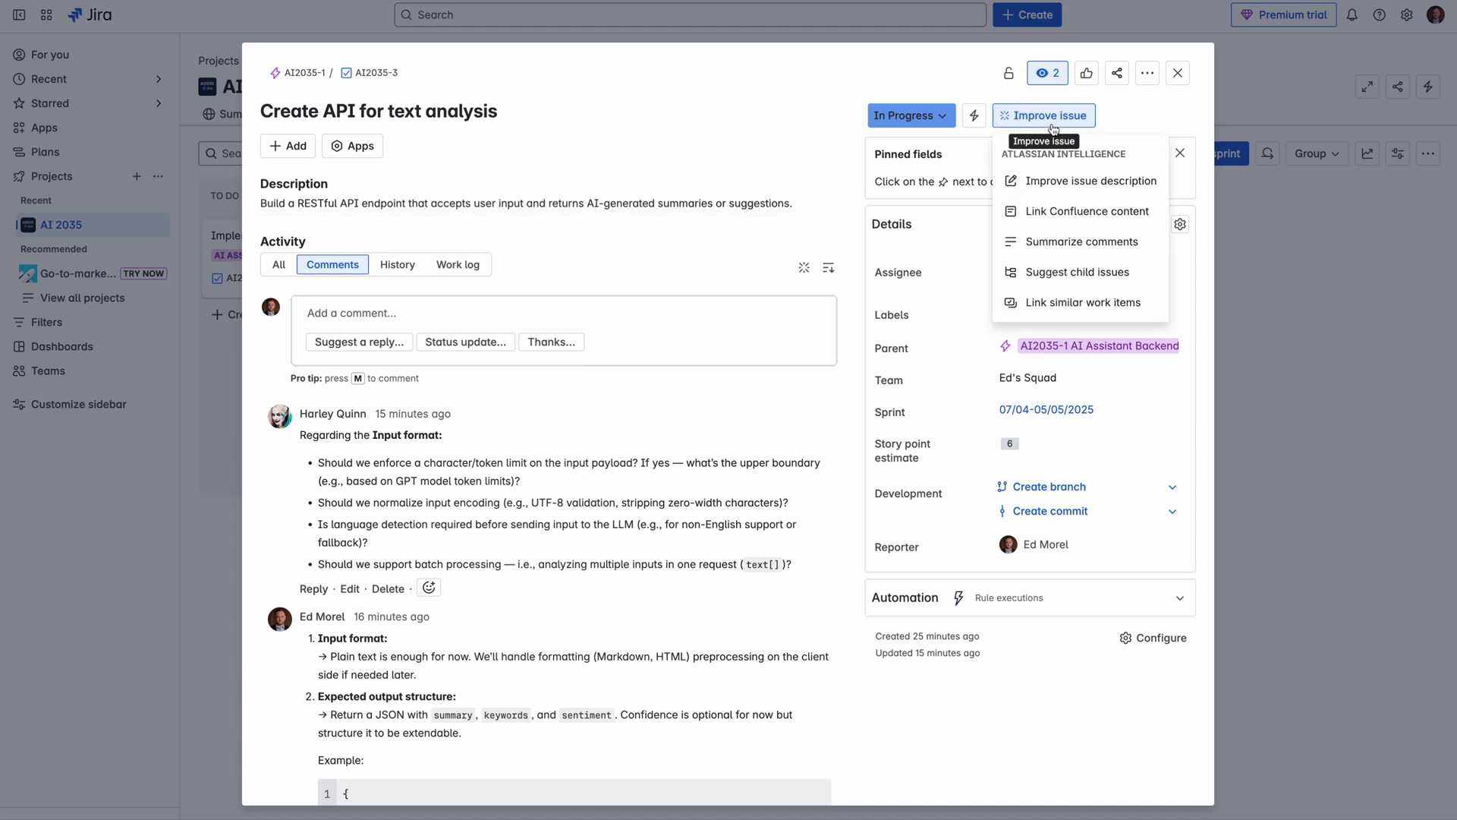
left_click(1100, 195)
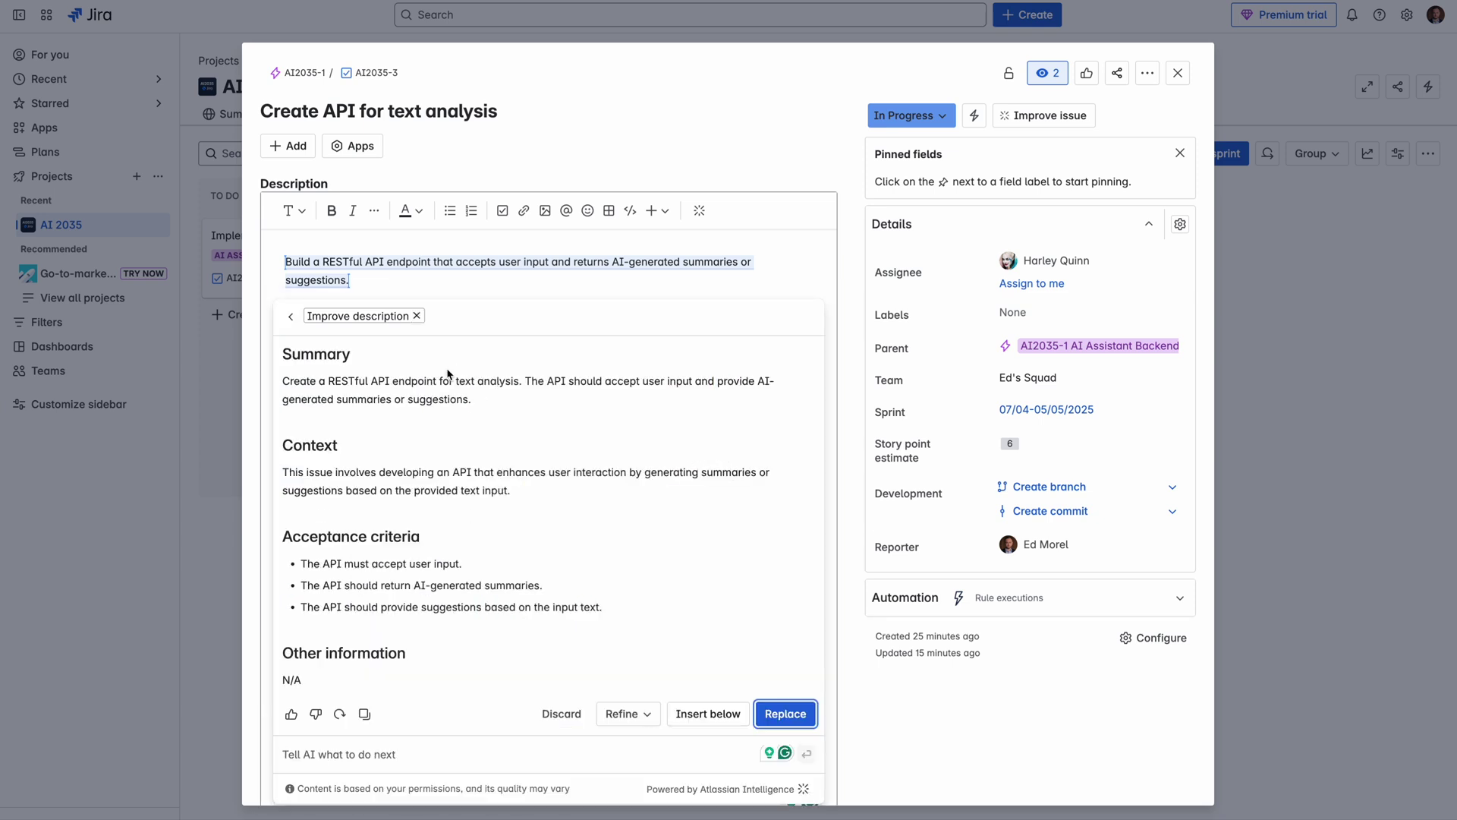
scroll(605, 543, "down", 2)
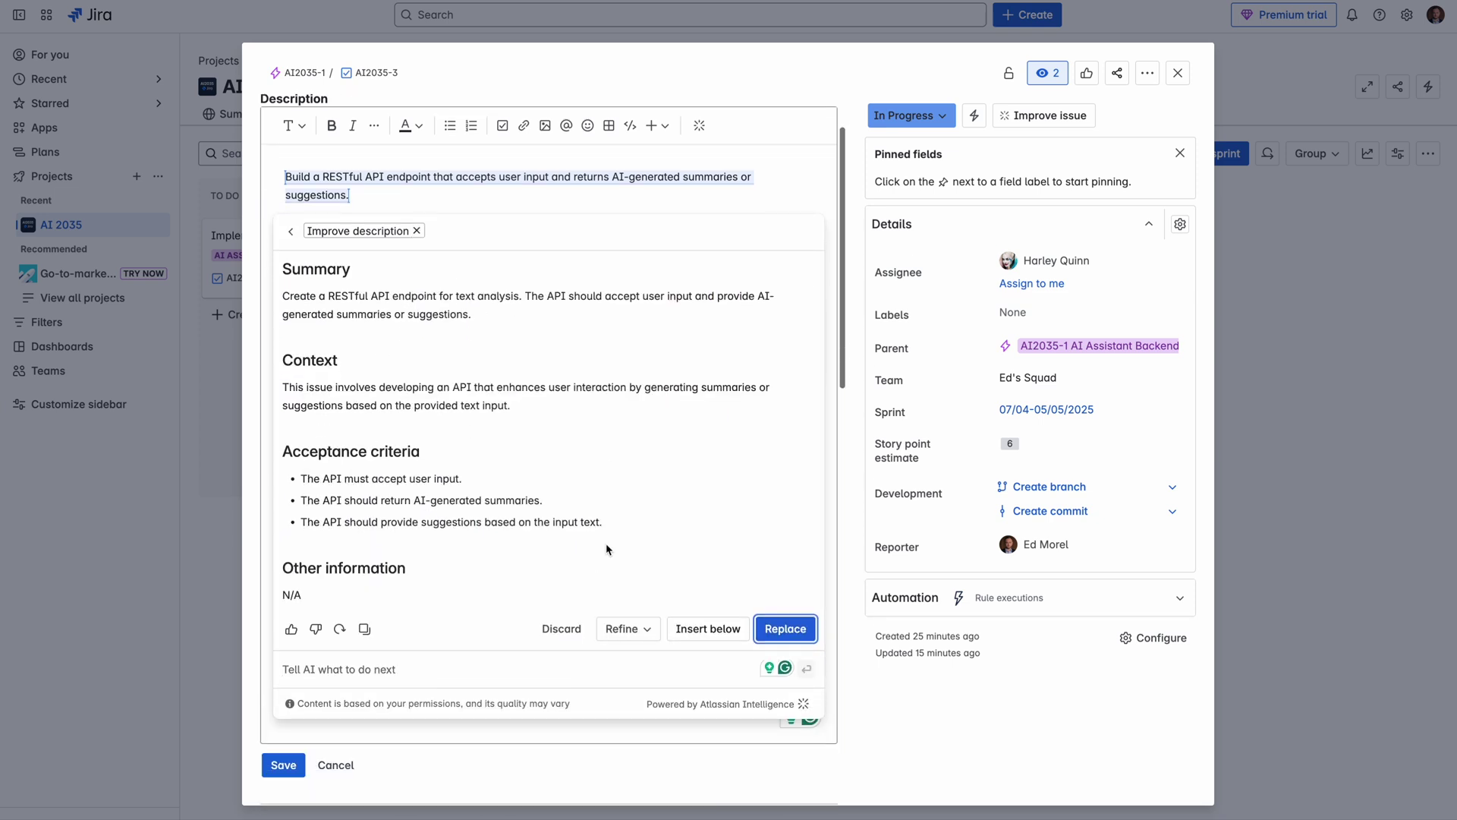
scroll(605, 544, "up", 2)
left_click(785, 713)
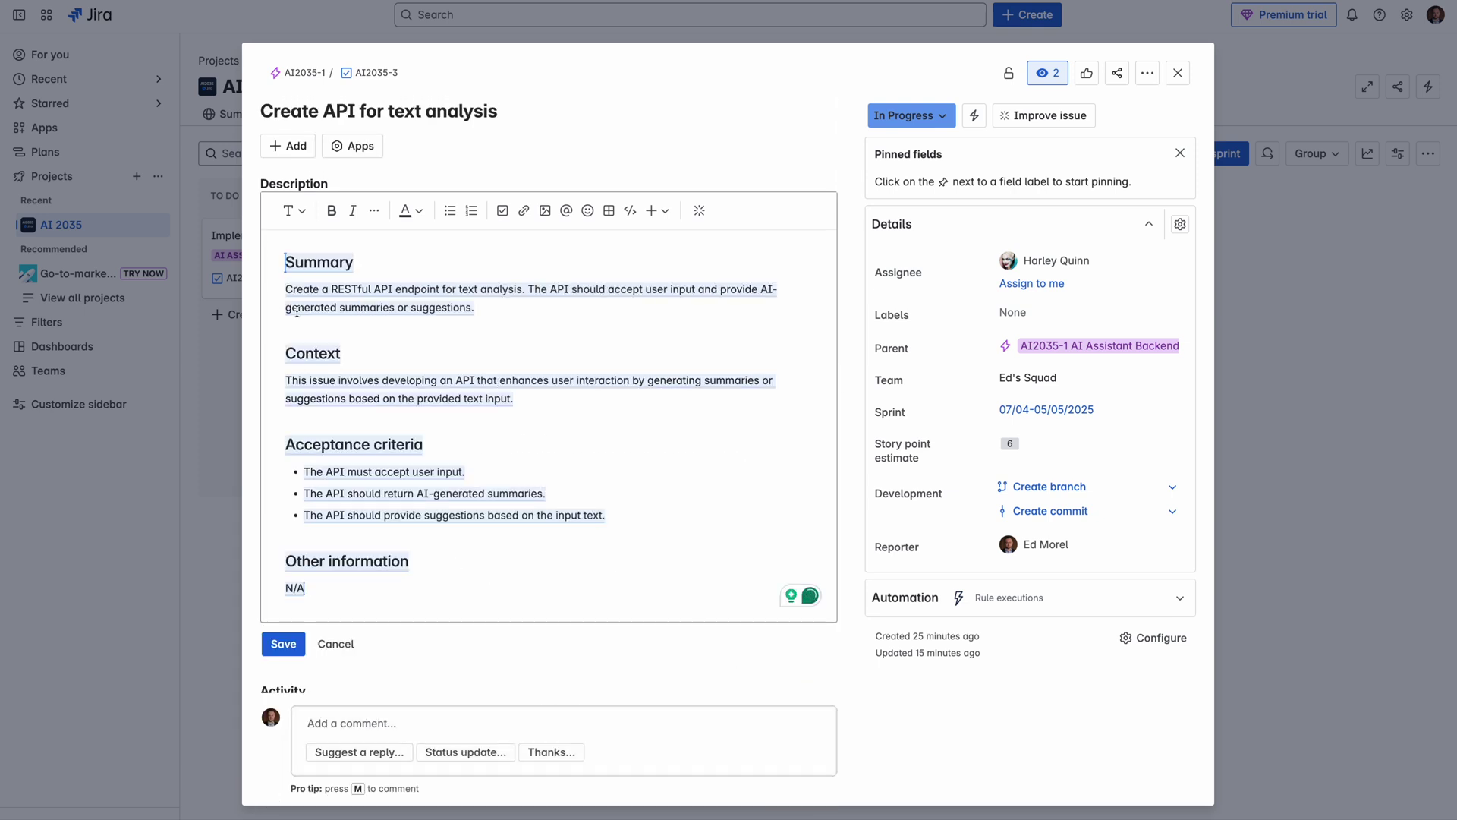
left_click(283, 644)
Step: Post an AI-suggested reply saying plain text input suffices and batch processing can wait
scroll(593, 569, "down", 7)
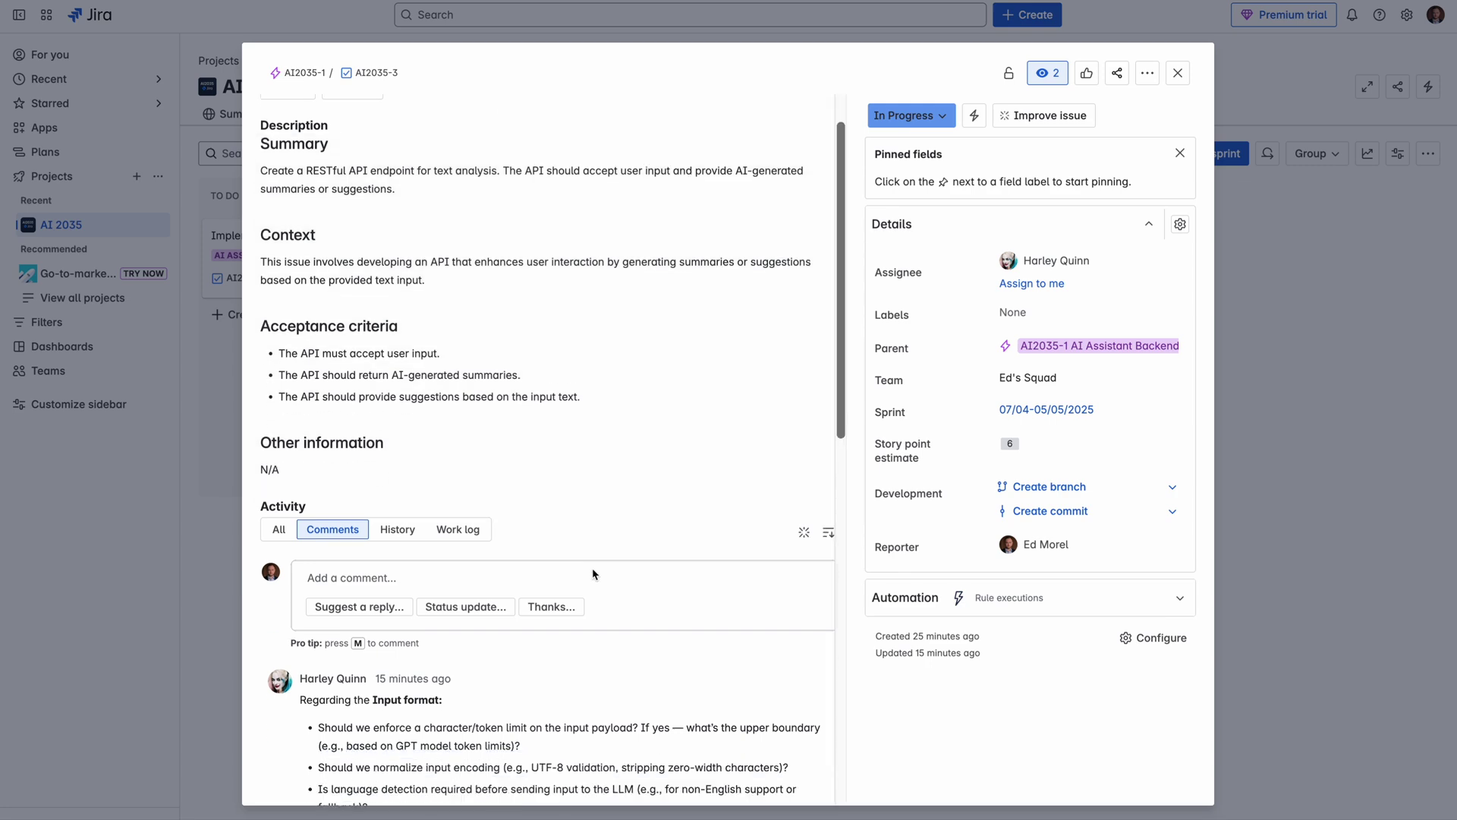
scroll(593, 574, "down", 2)
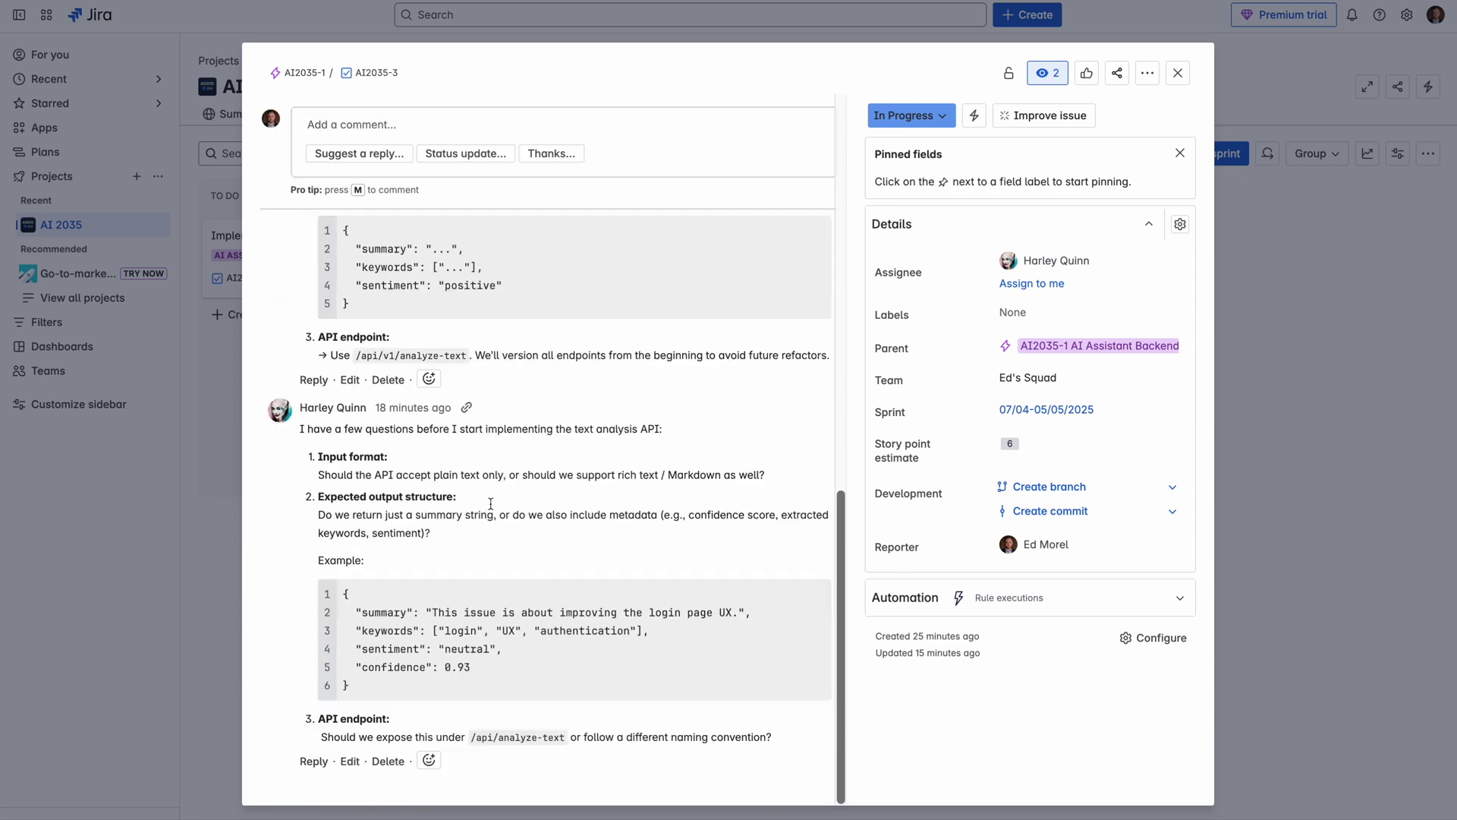
scroll(486, 561, "up", 2)
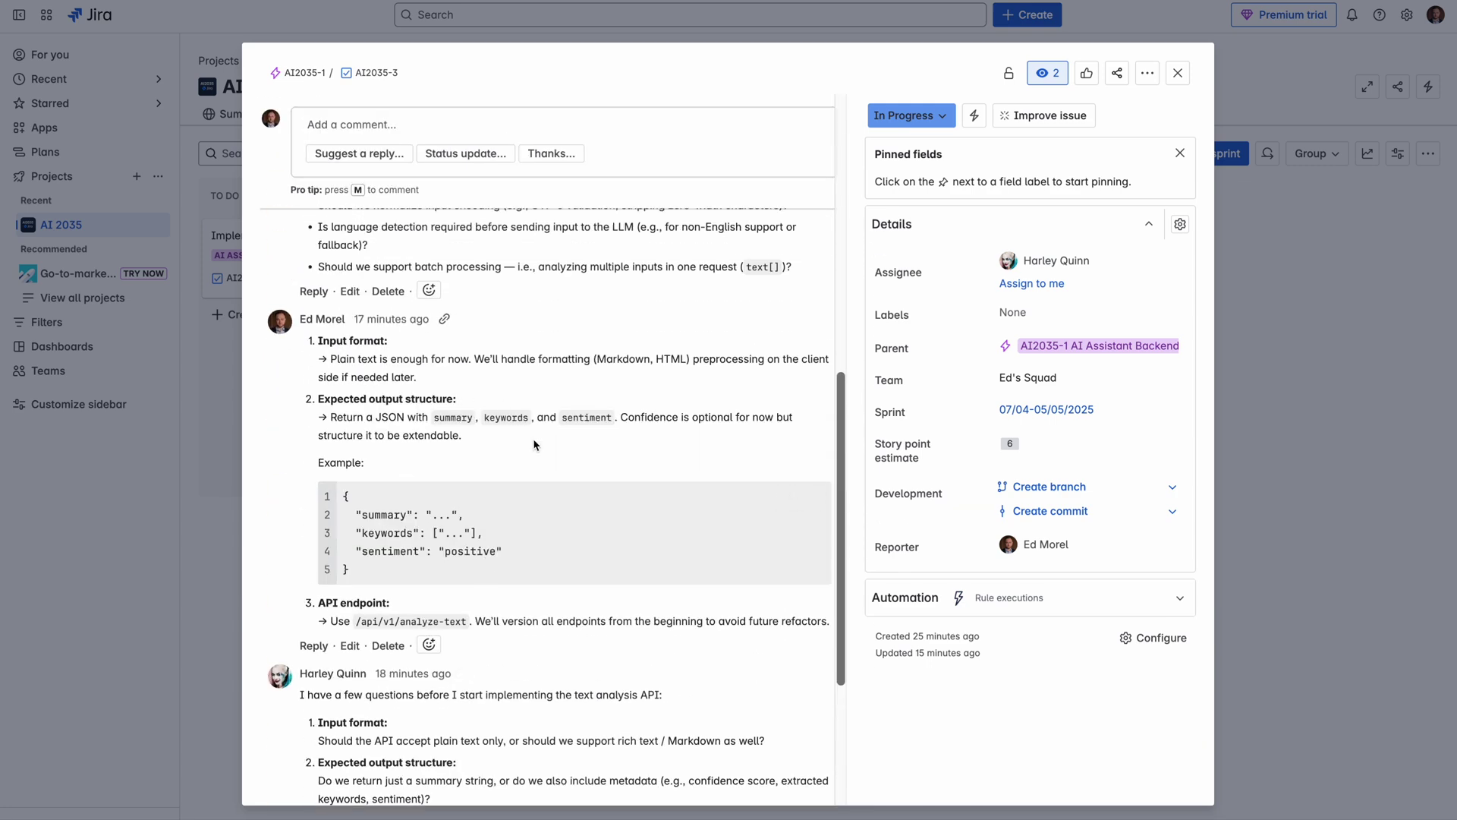
scroll(532, 449, "up", 5)
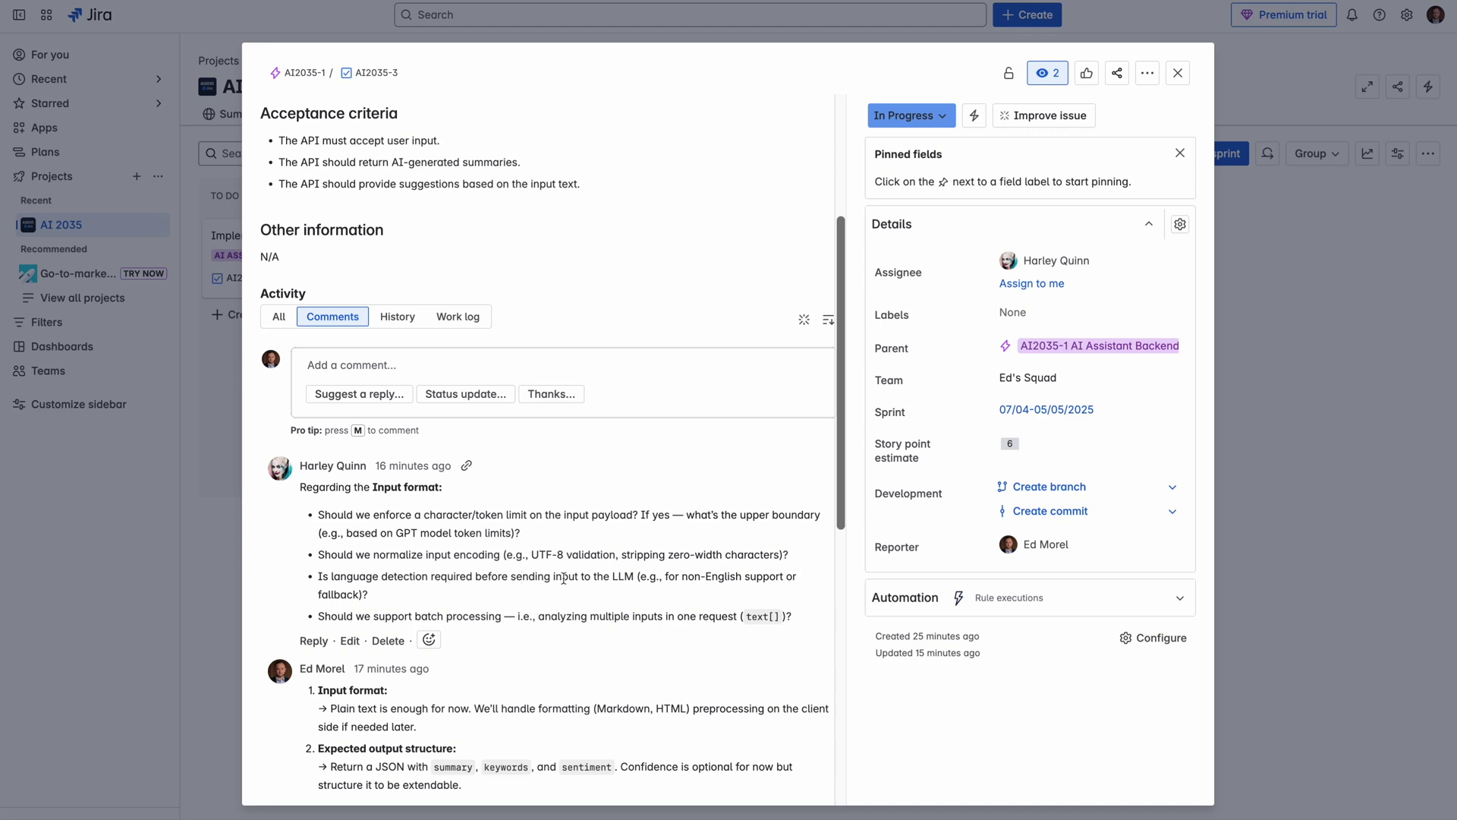
left_click(382, 404)
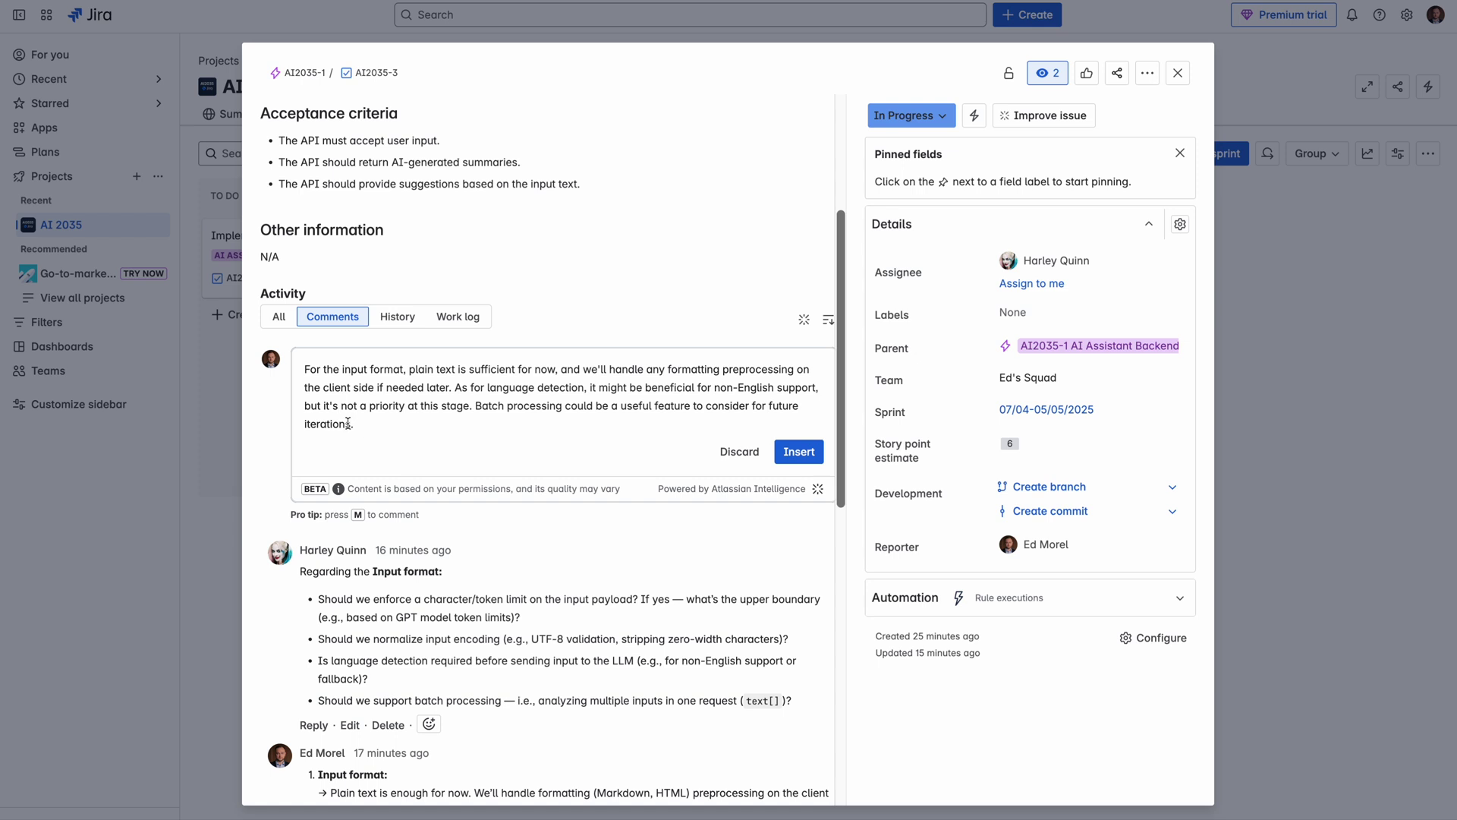
left_click(799, 450)
left_click(311, 503)
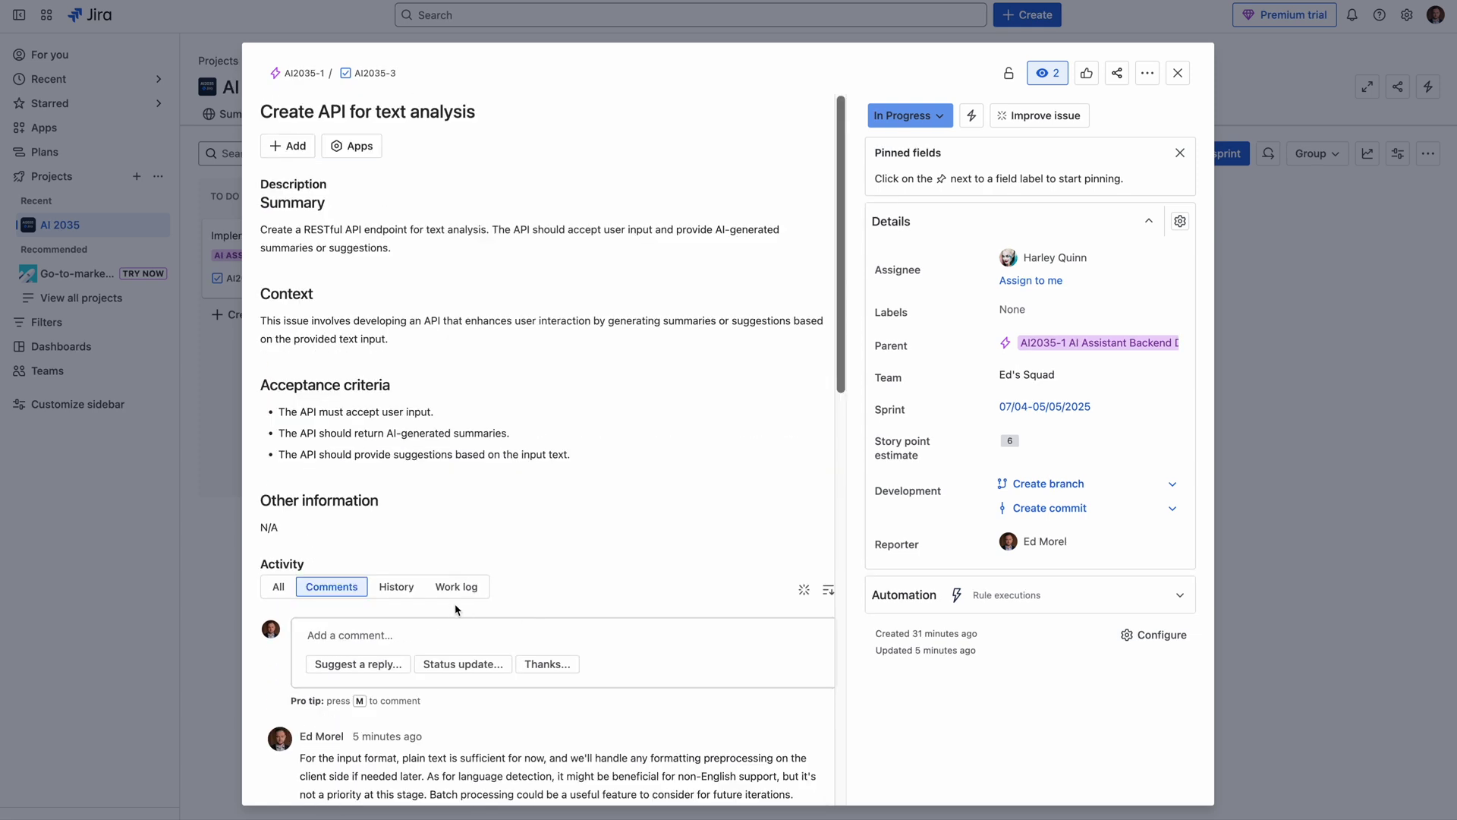
Step: Post an AI-drafted comment asking the assignee for a status update
left_click(450, 671)
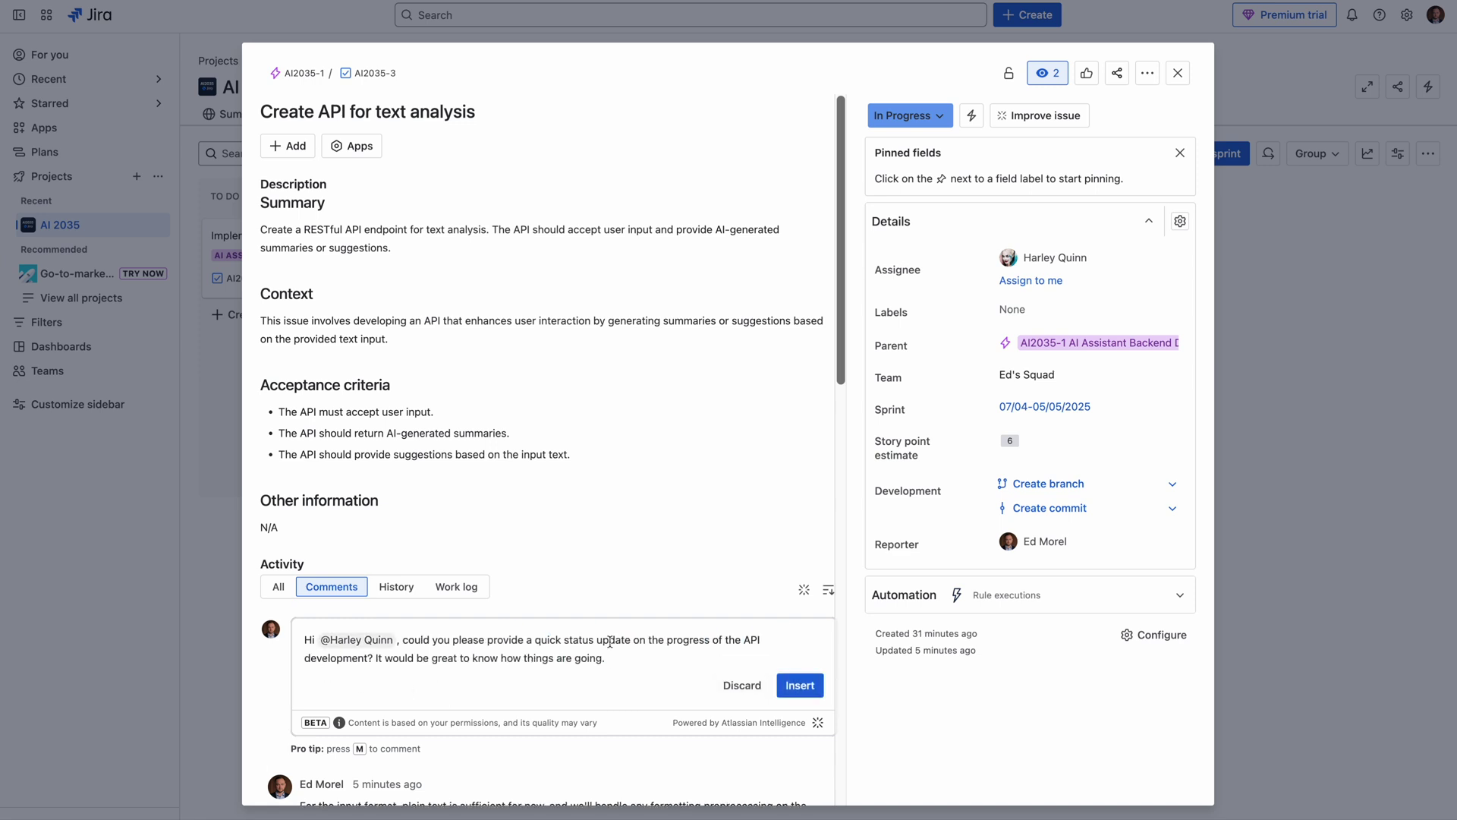
left_click(793, 685)
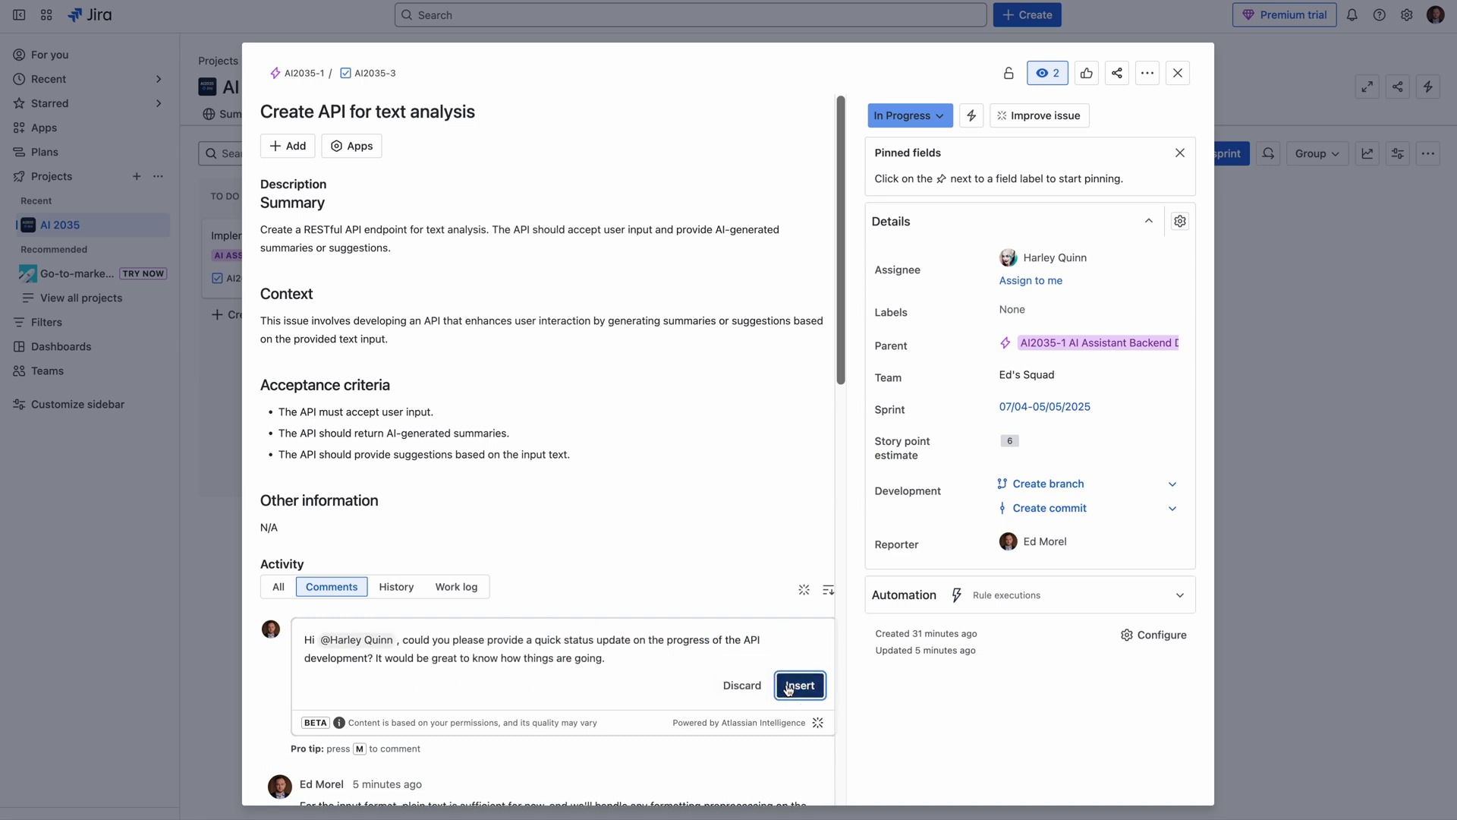
left_click(313, 761)
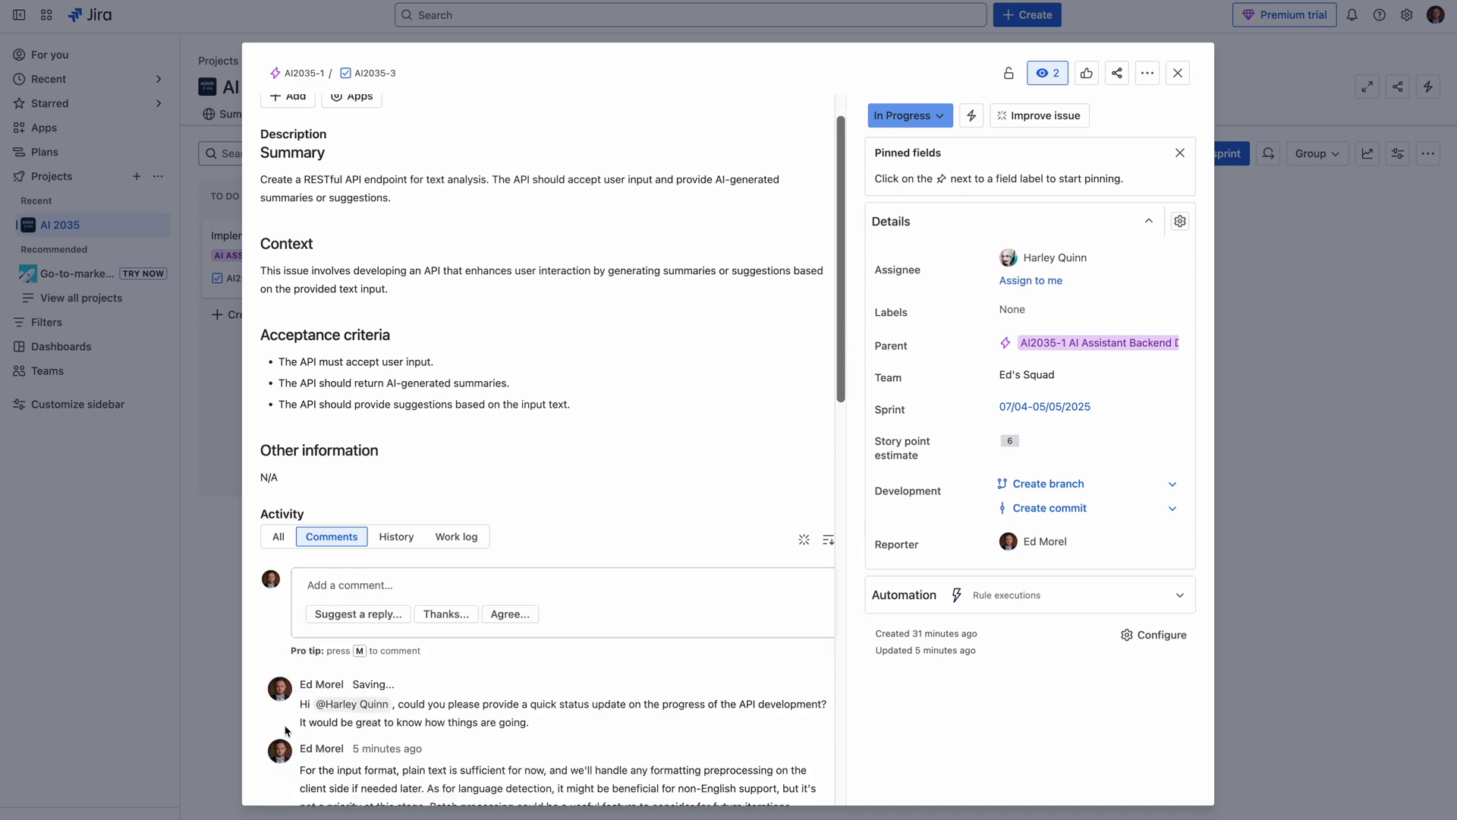
scroll(650, 374, "down", 5)
scroll(650, 374, "up", 5)
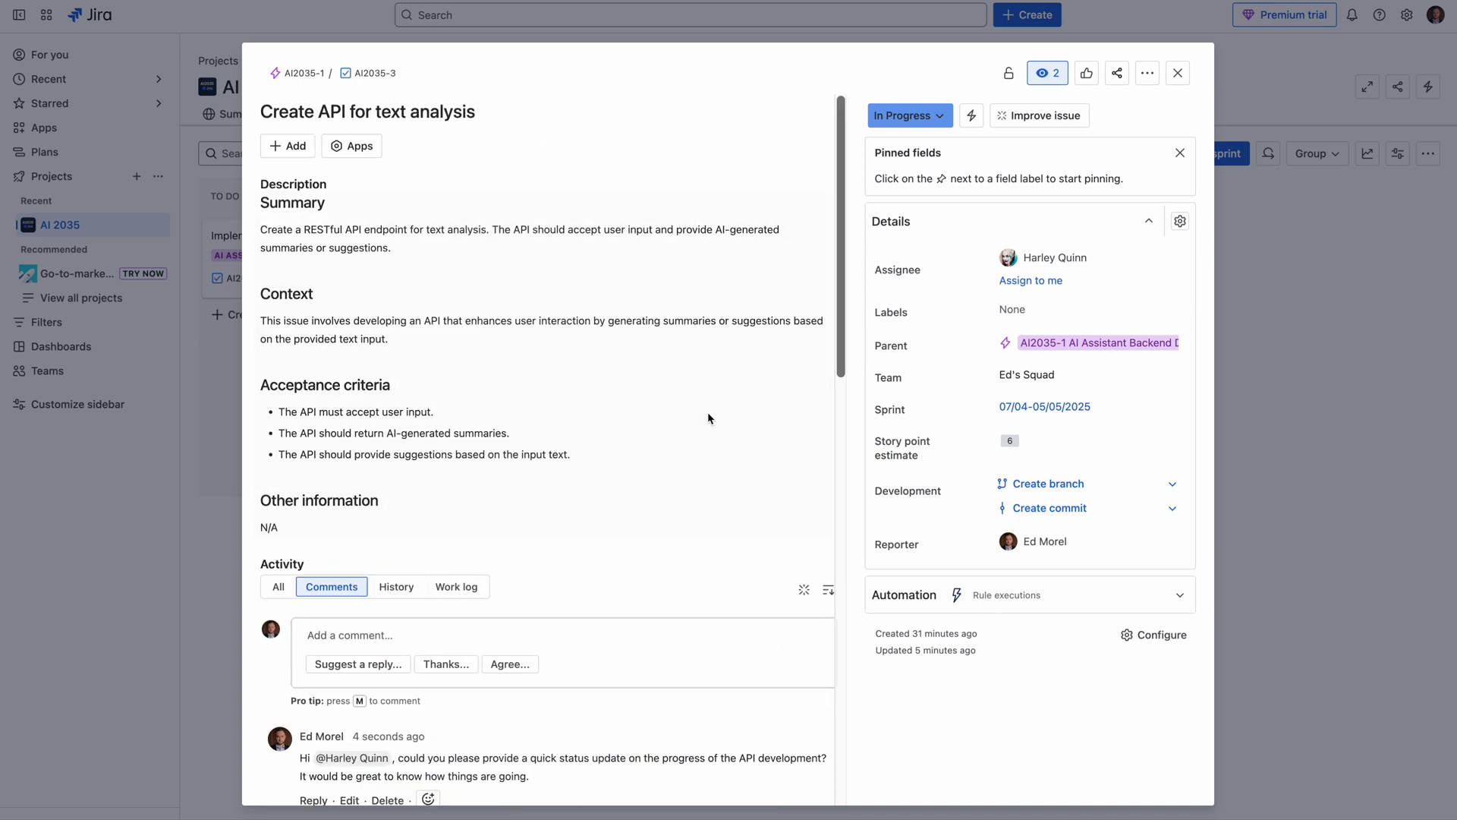
Step: Generate an AI summary of the issue's comments, then close the issue to return to the board
left_click(1039, 114)
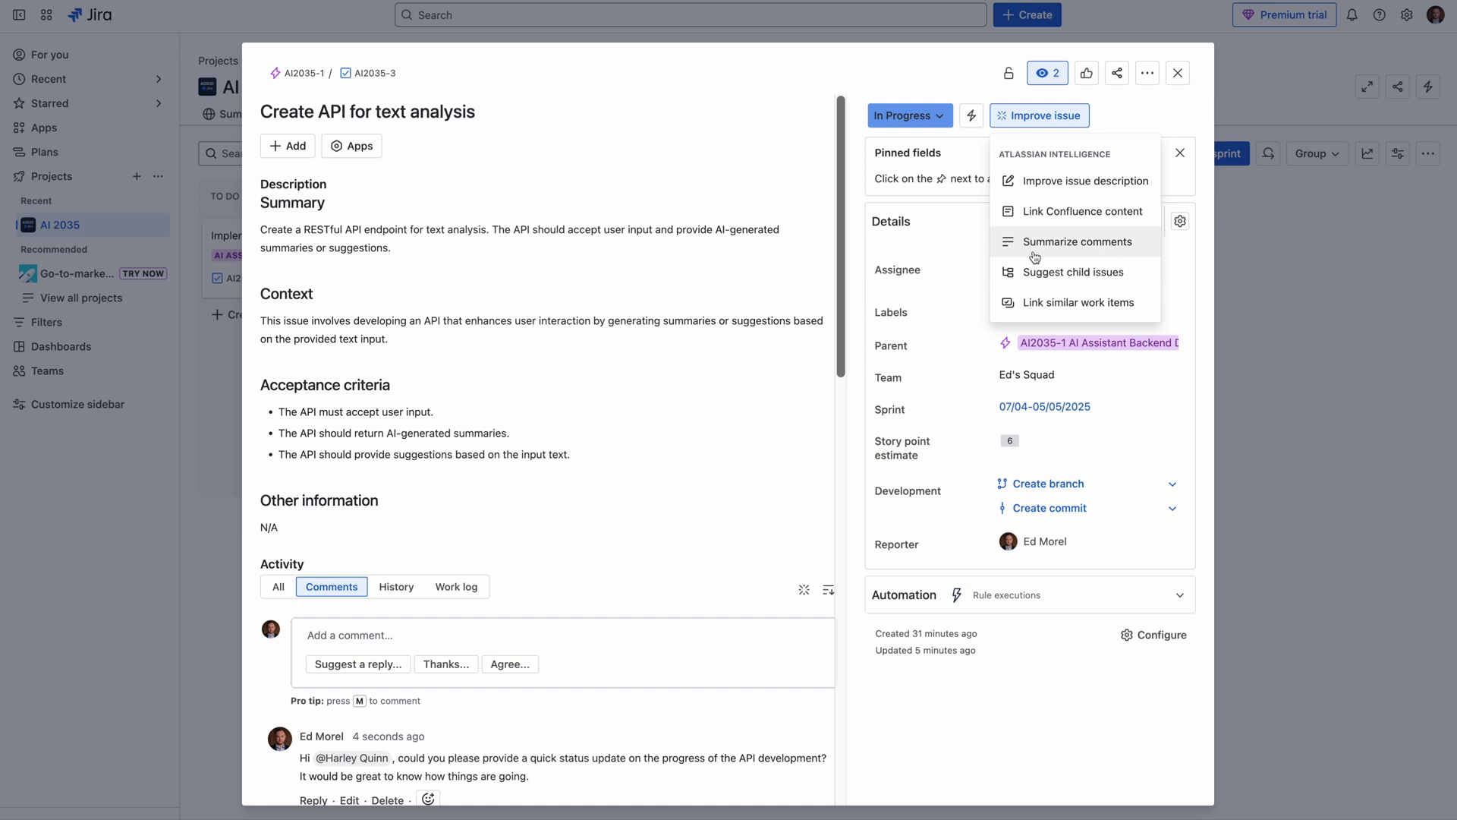
left_click(1121, 257)
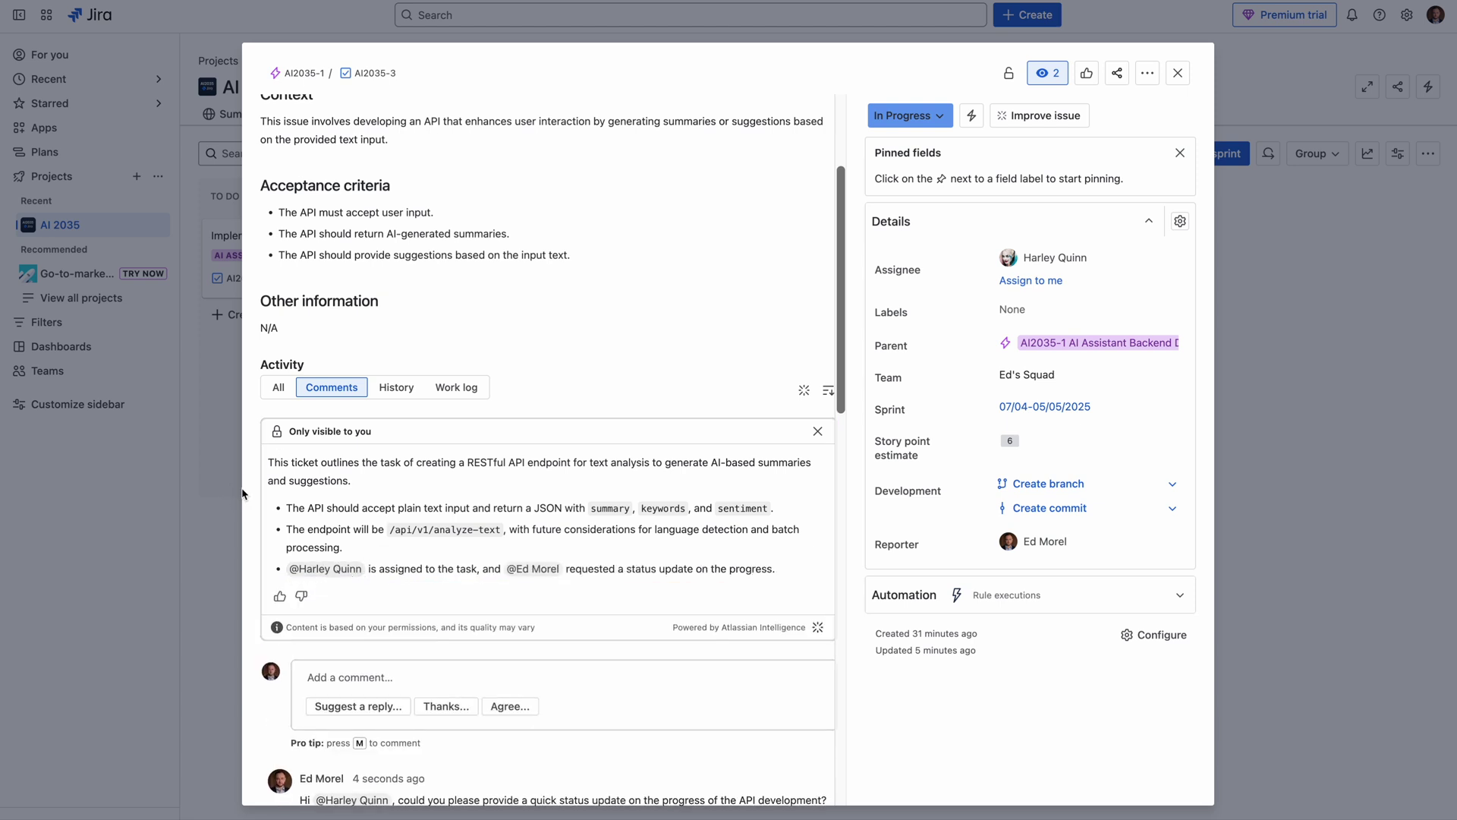
left_click(1178, 73)
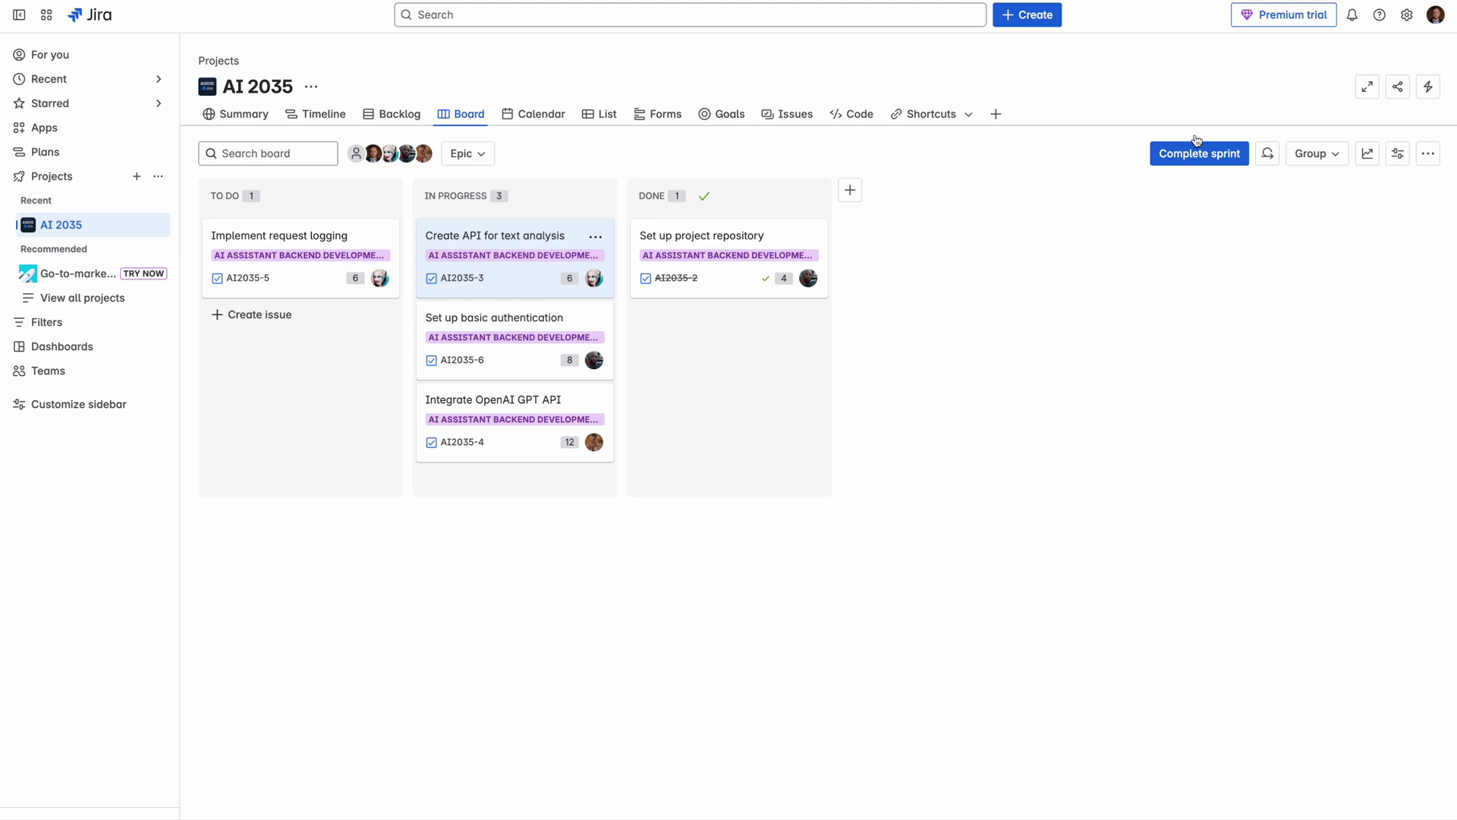
Step: Start a new automation rule from the project's automation templates
left_click(1428, 88)
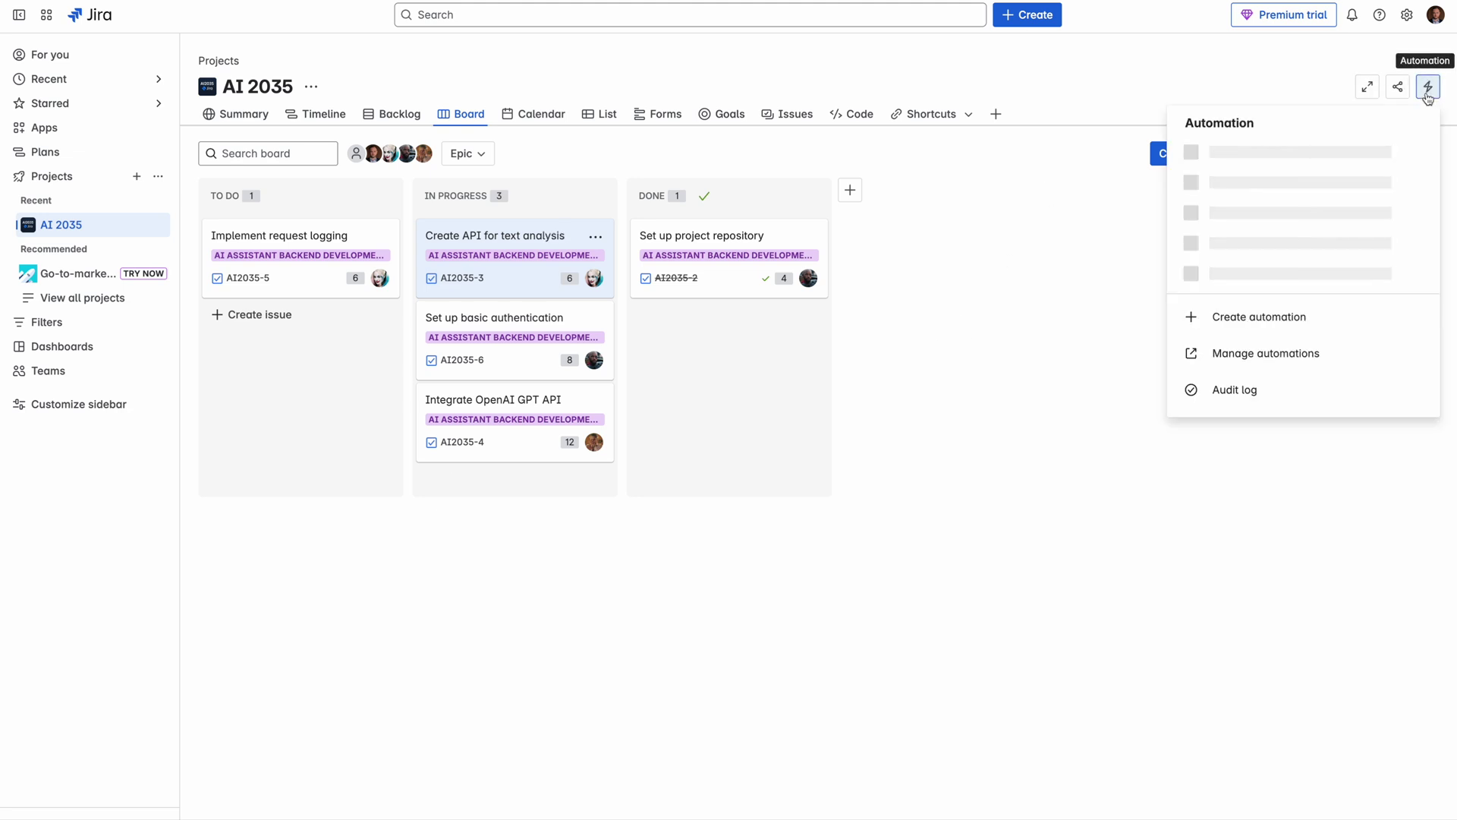
left_click(1236, 341)
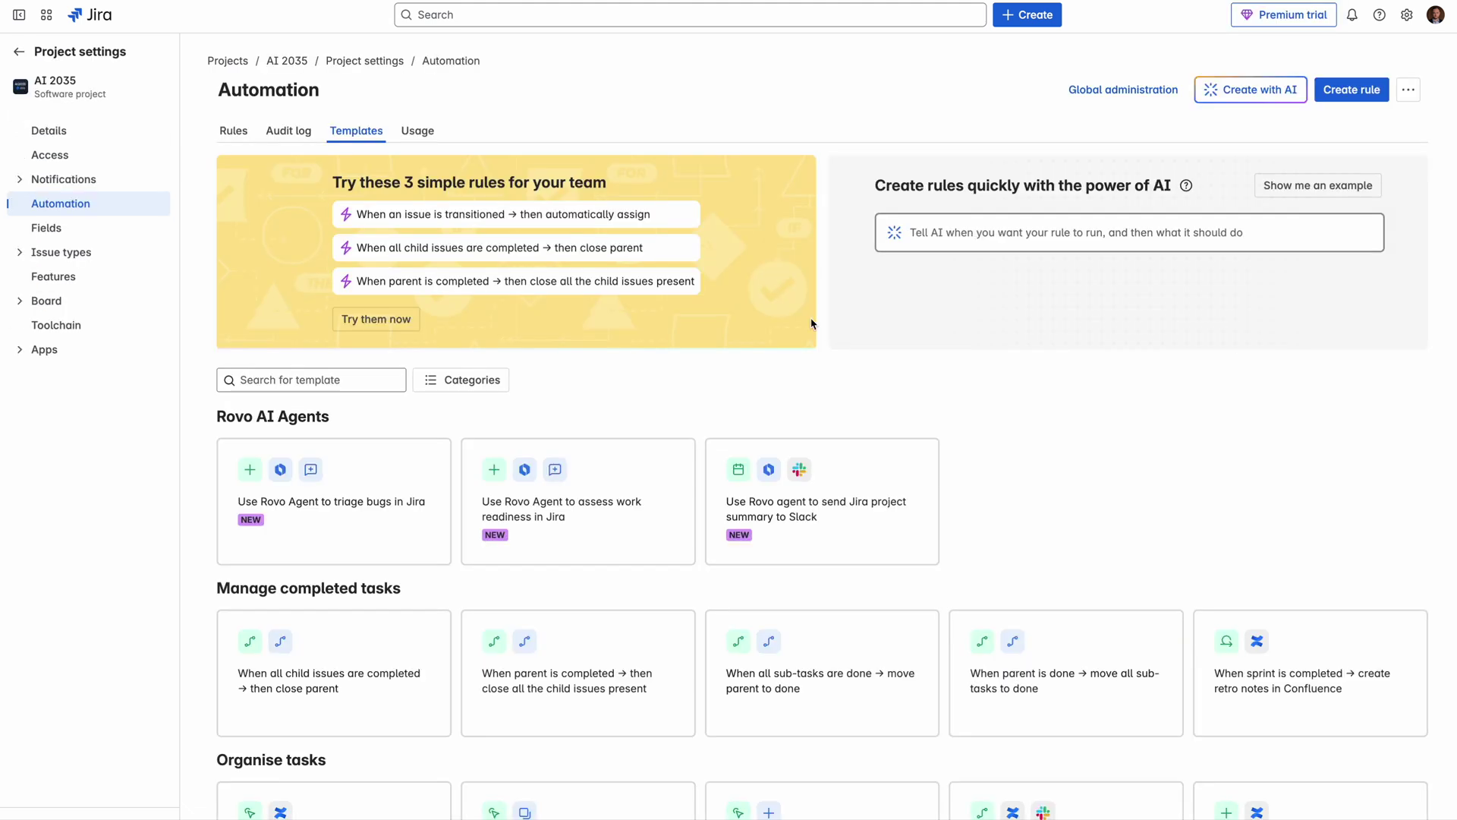
scroll(1120, 511, "down", 5)
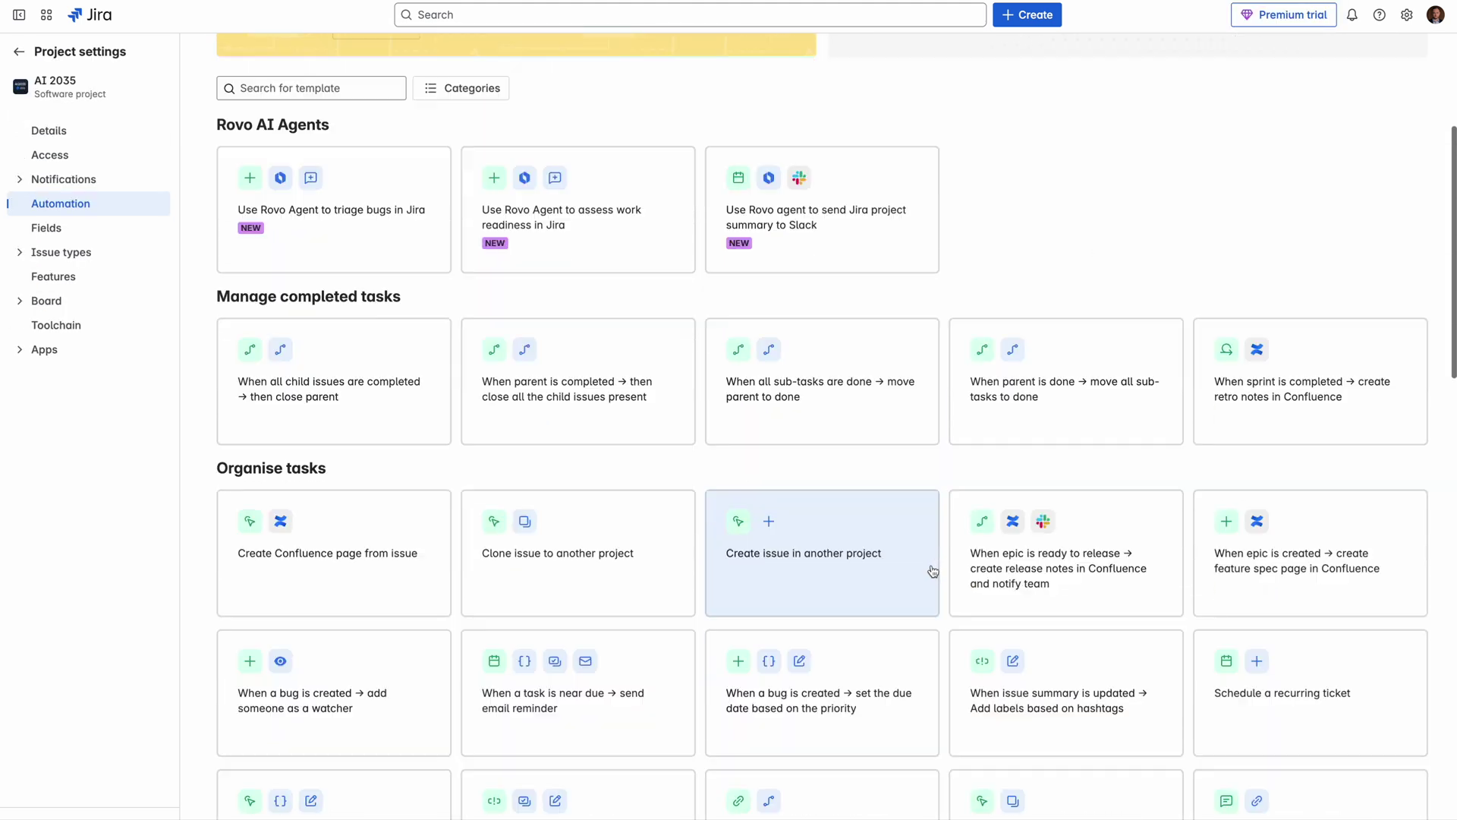
scroll(945, 529, "up", 5)
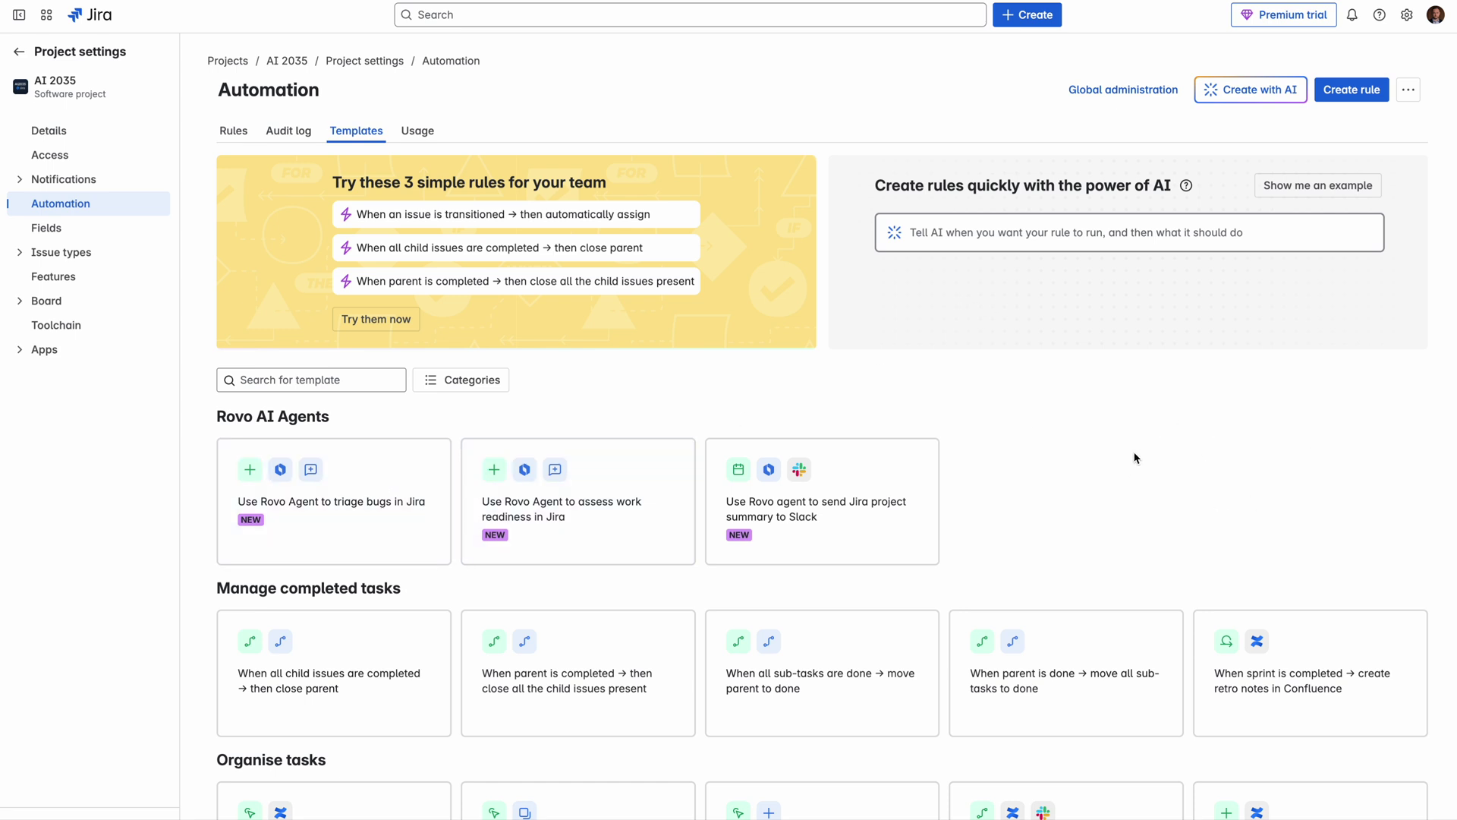
Step: Preview AI rules for closing open issues at quarter end and categorising tickets by priority
left_click(983, 238)
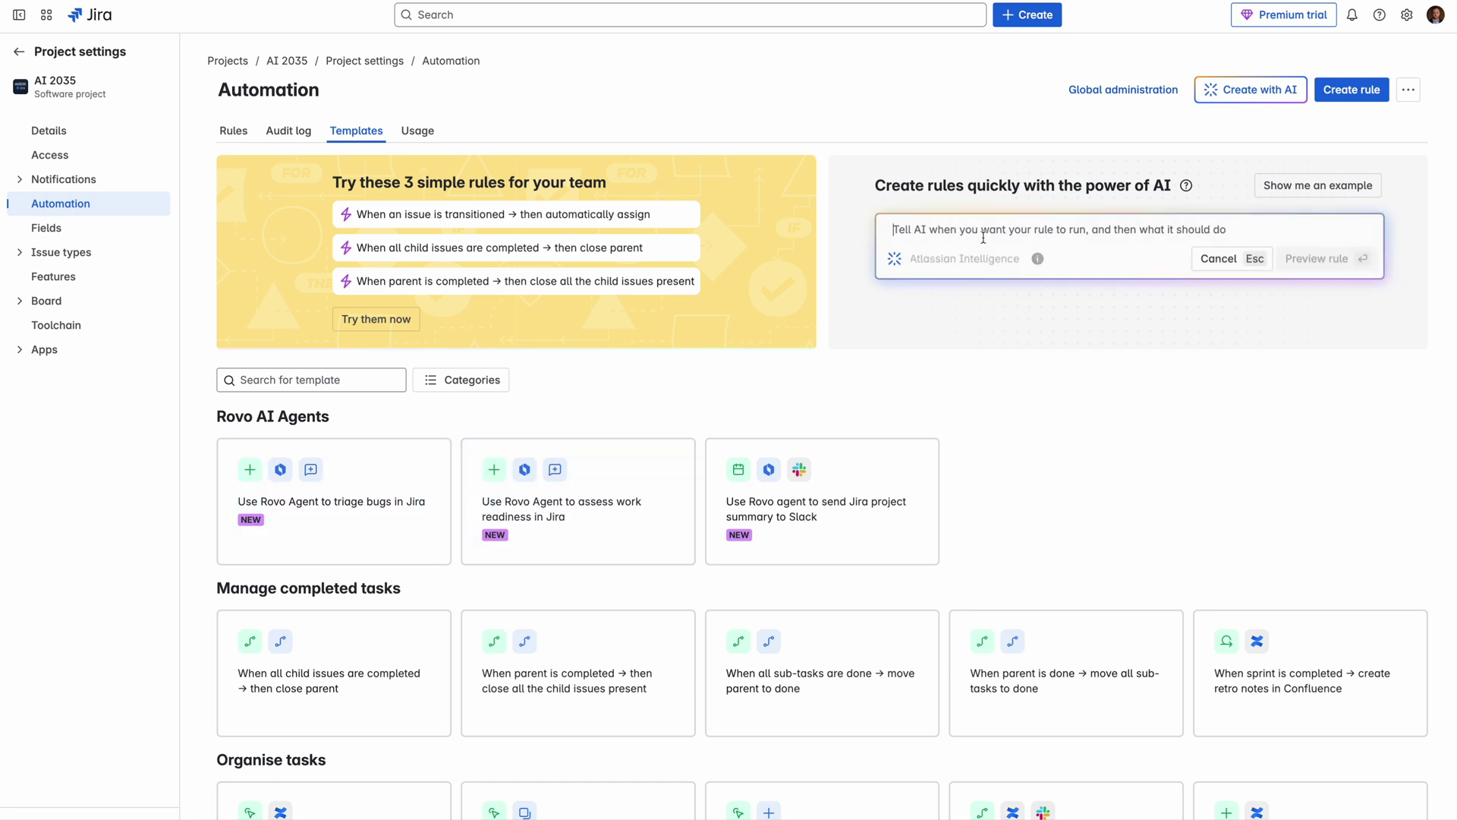
type("At the end of the quarter, close all open issues")
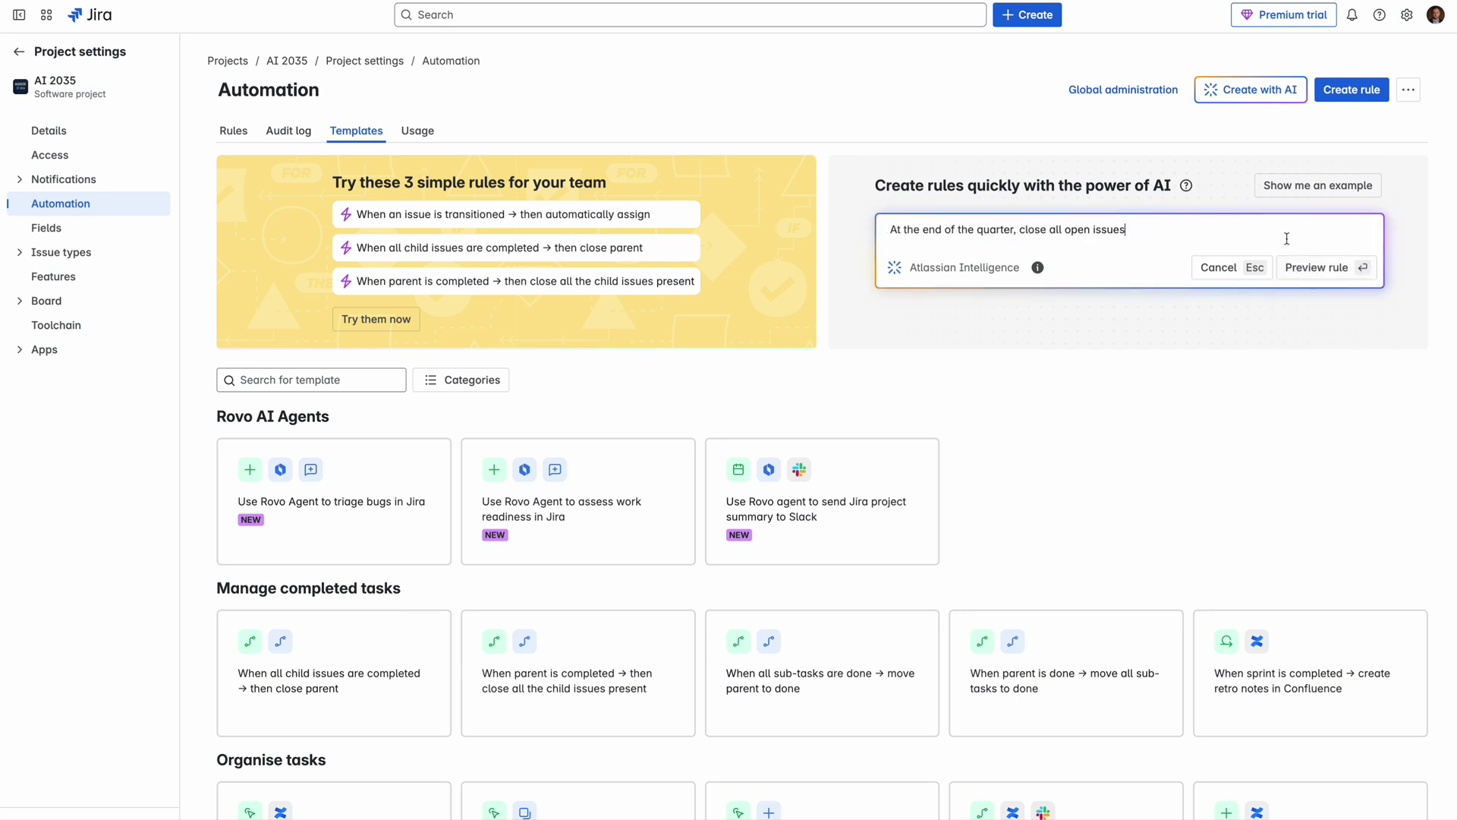
left_click(1316, 268)
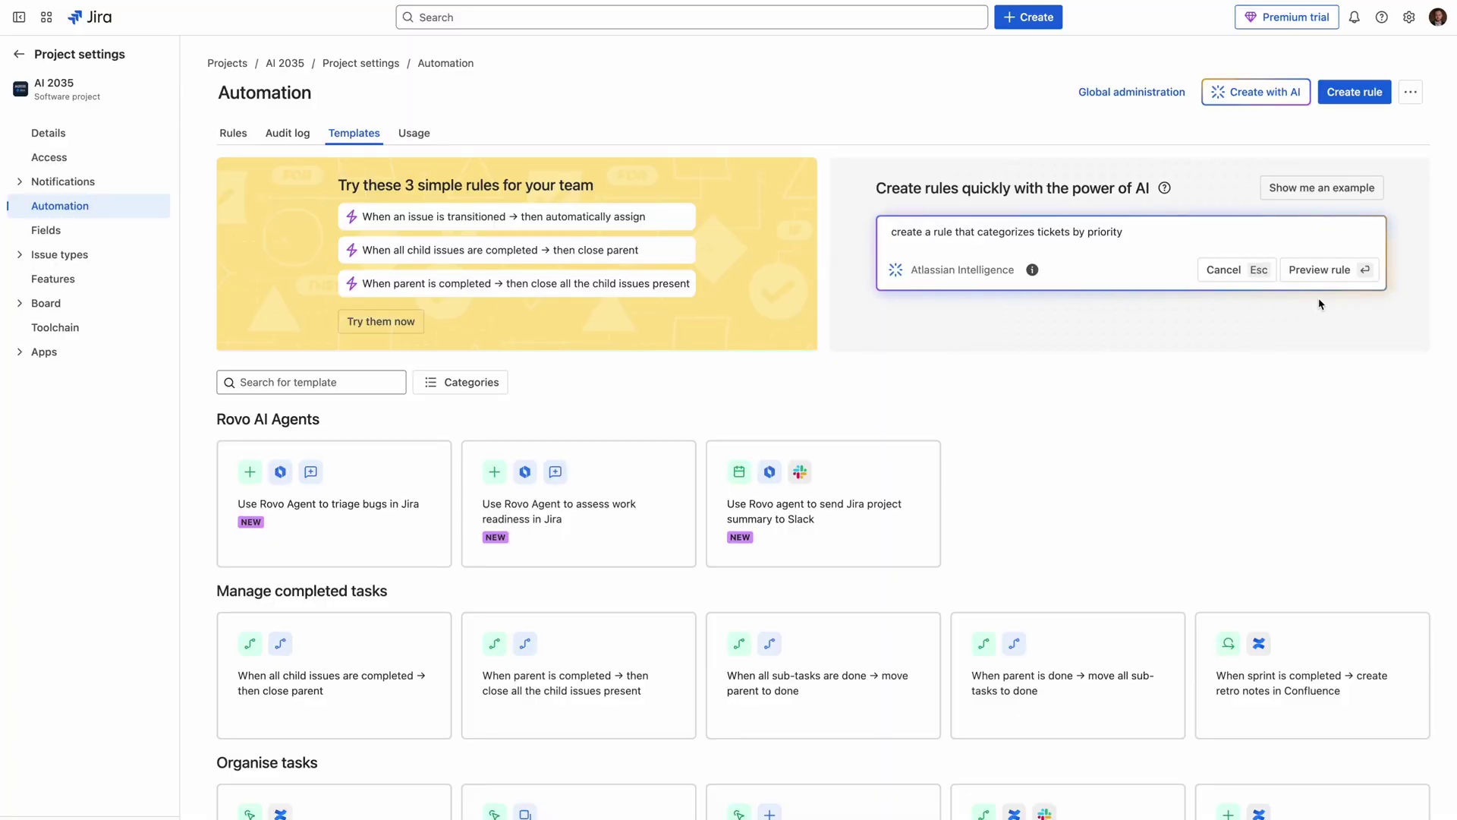
left_click(1328, 271)
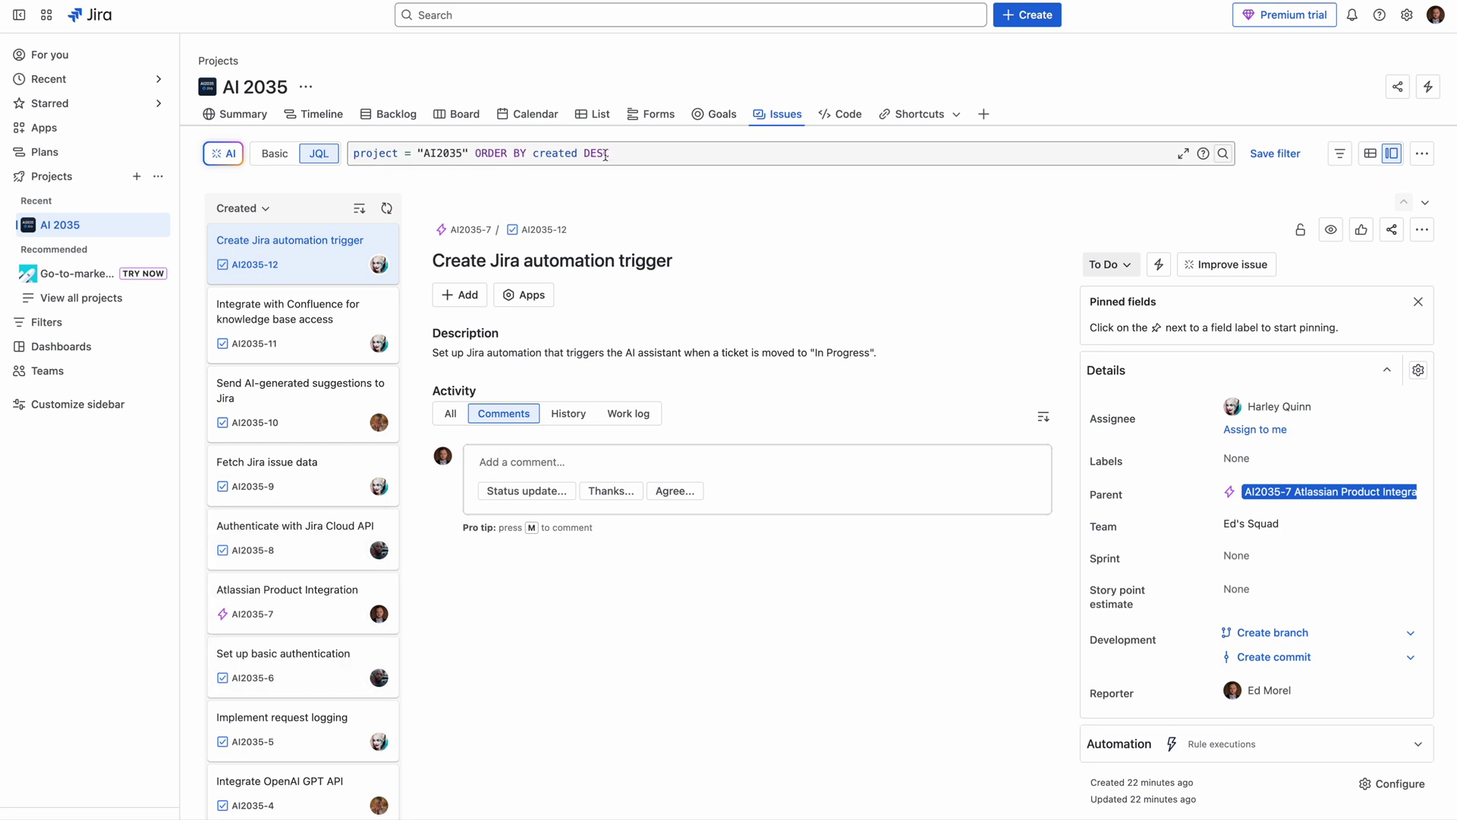
Step: Ask AI search what the assignee is working on, producing a JQL filter of five tasks
left_click(667, 155)
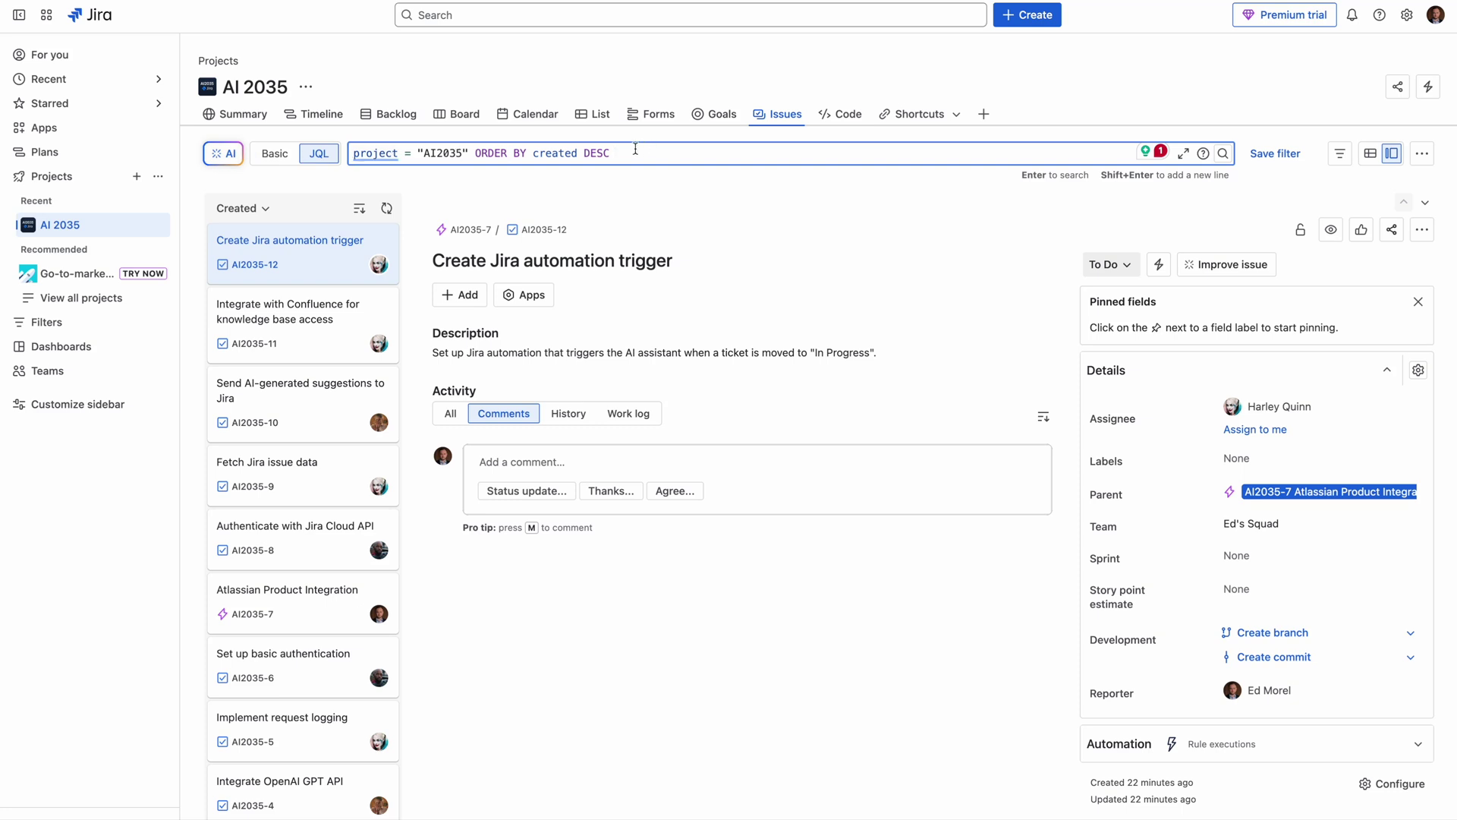
left_click(230, 154)
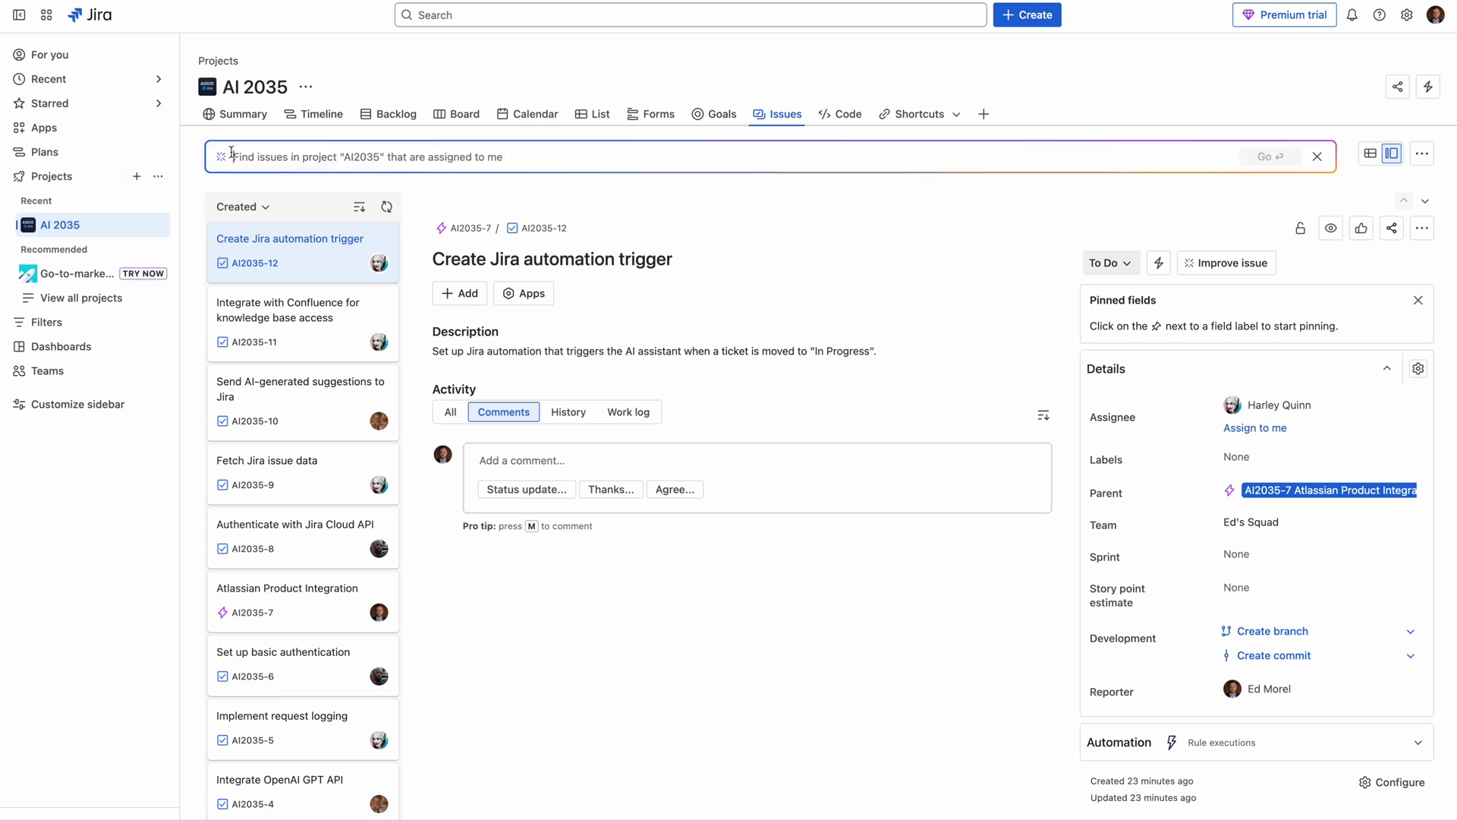
type("W")
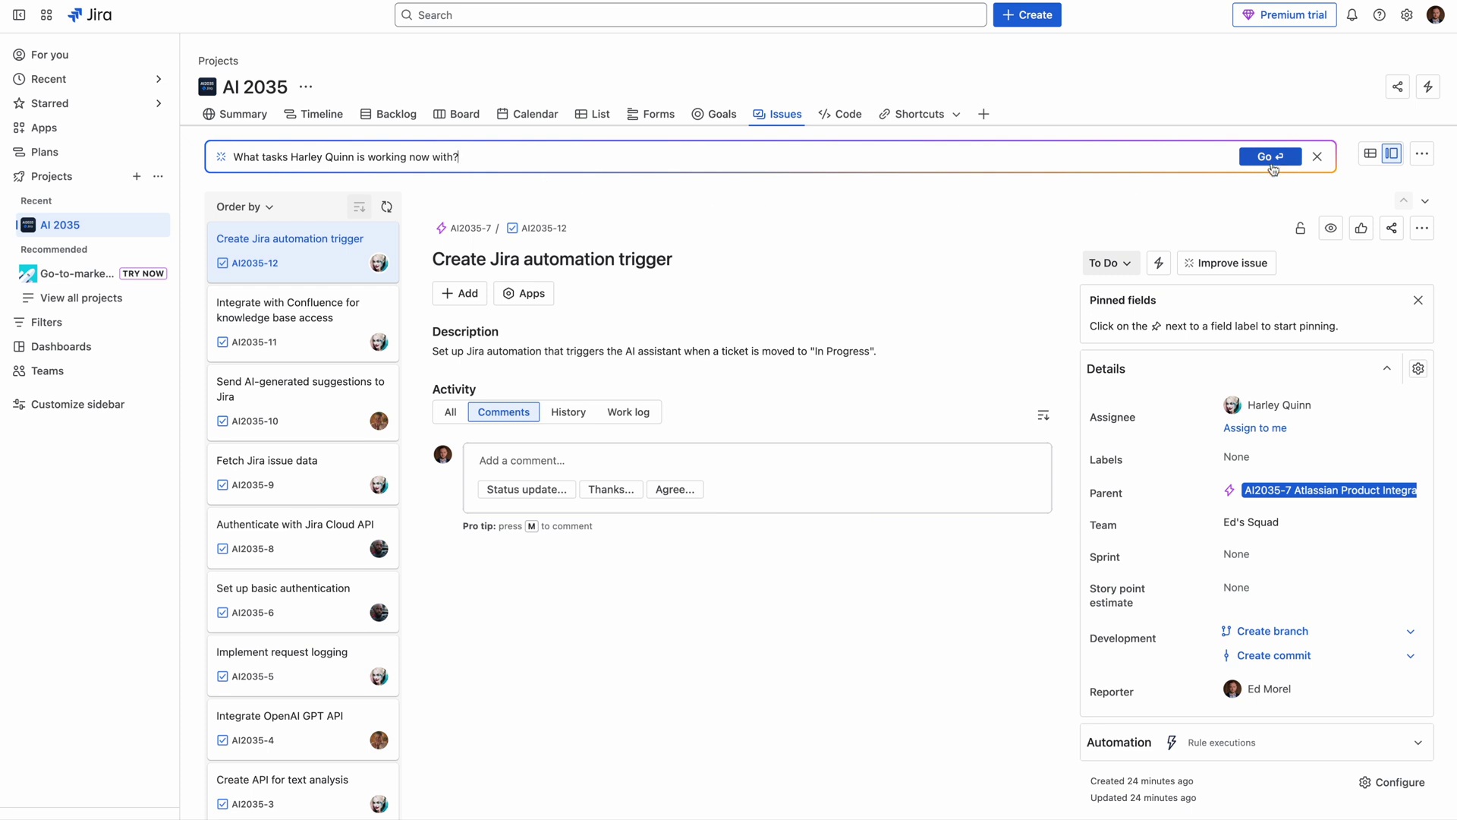
left_click(1274, 164)
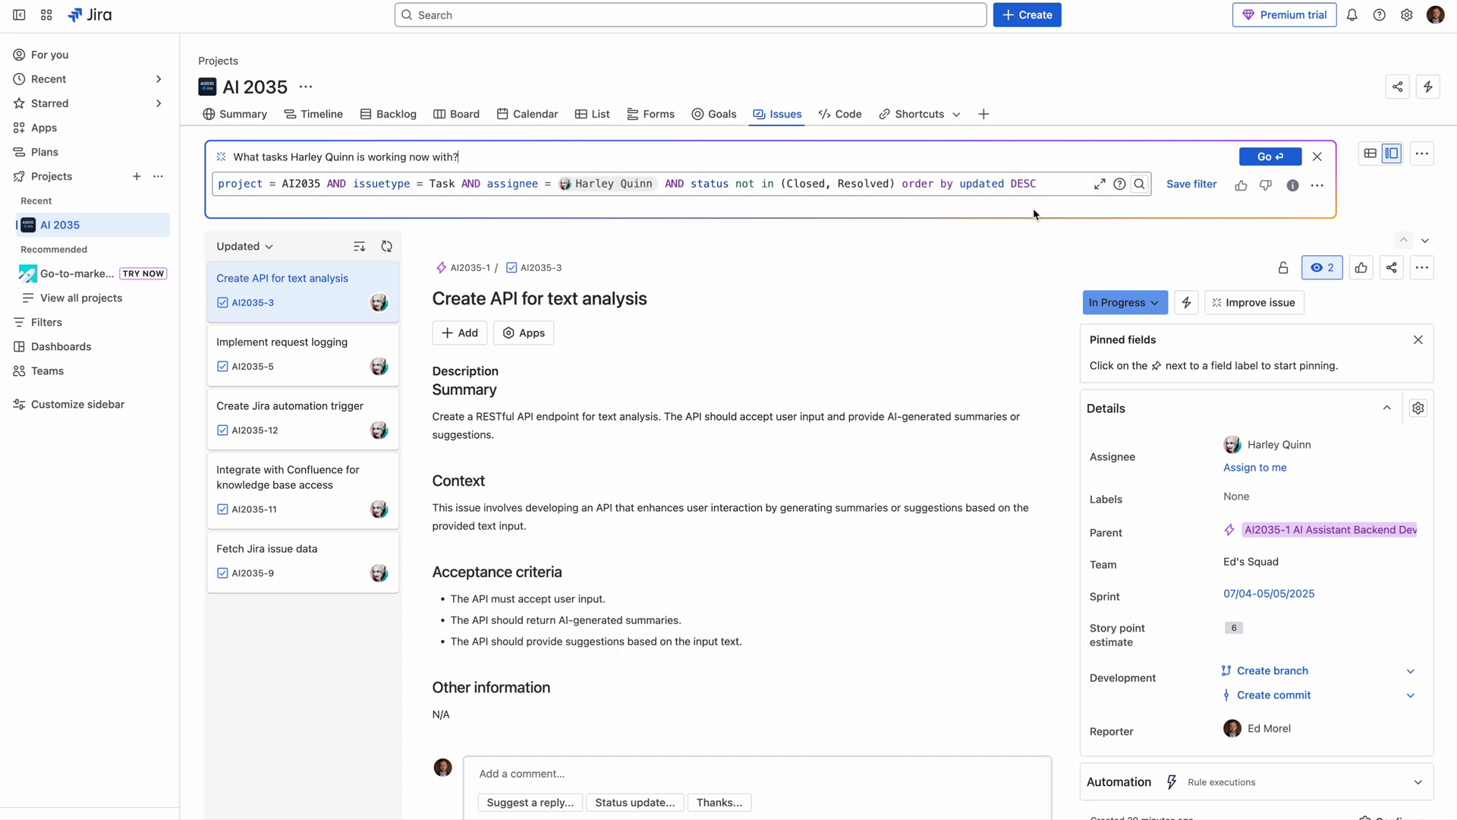
scroll(970, 297, "down", 5)
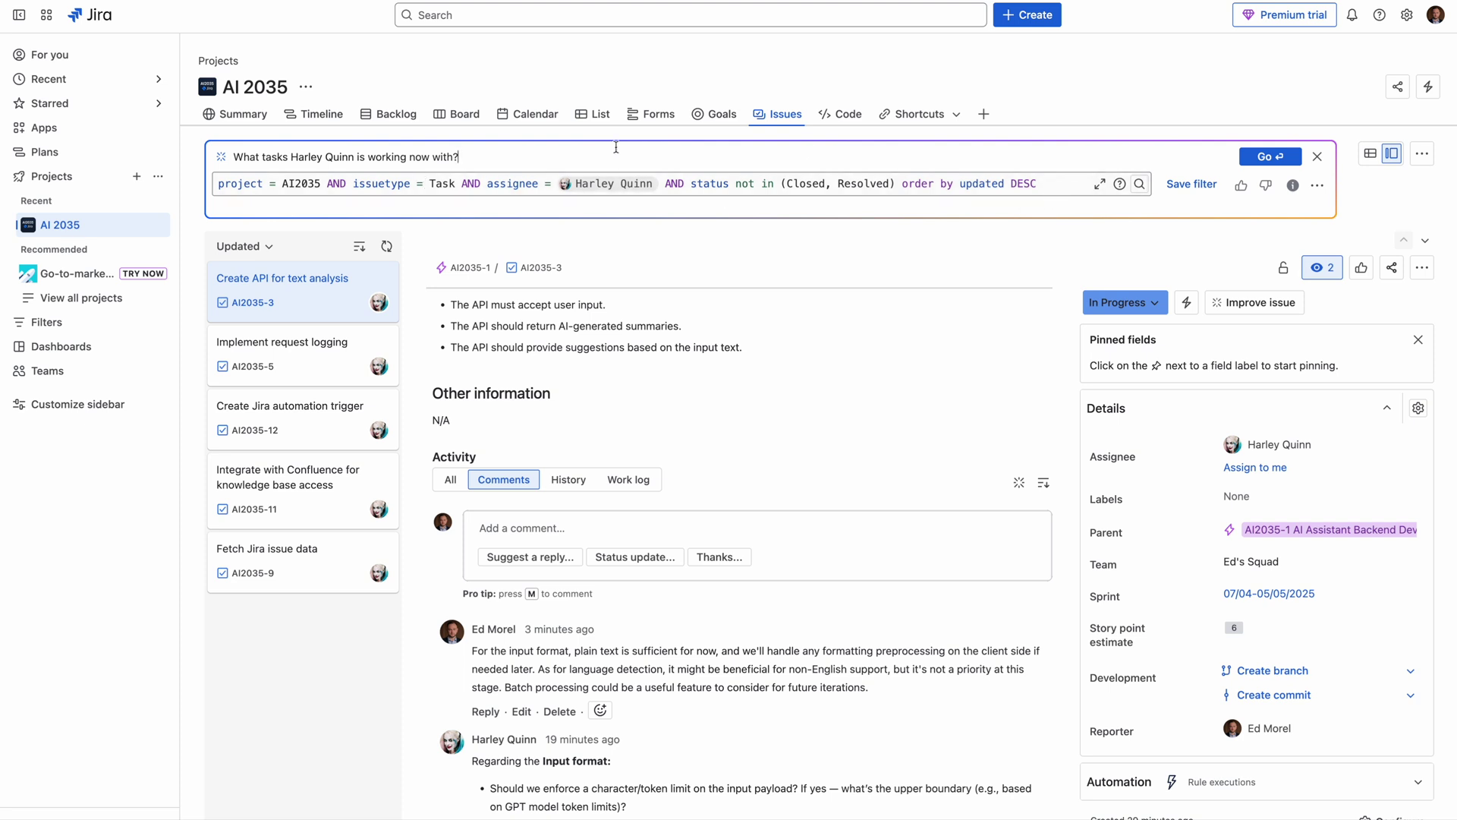
left_click_drag(470, 154, 192, 160)
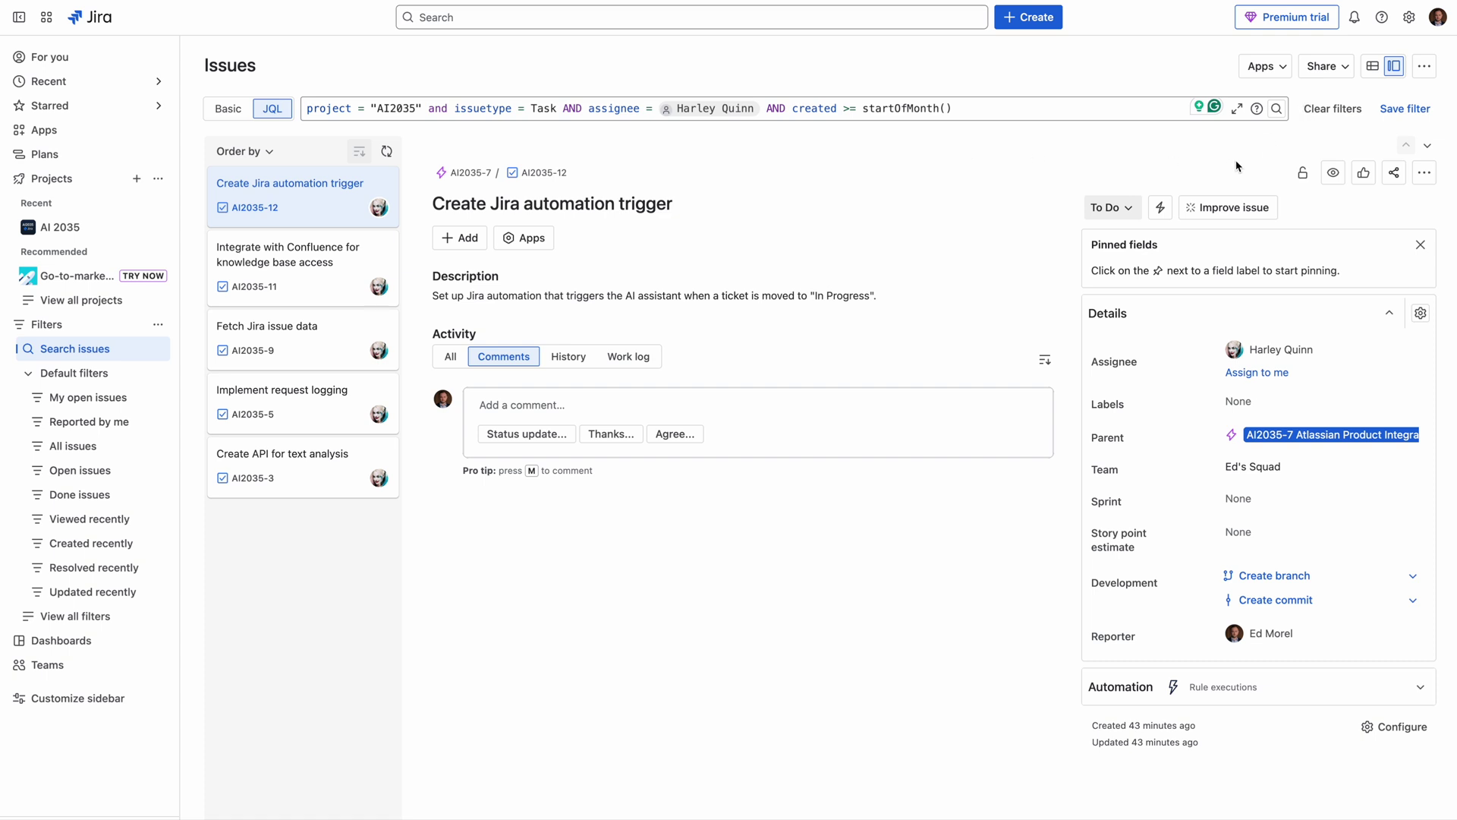
Step: Export the five filtered issues as Excel CSV (all fields)
left_click(1426, 67)
left_click(1304, 167)
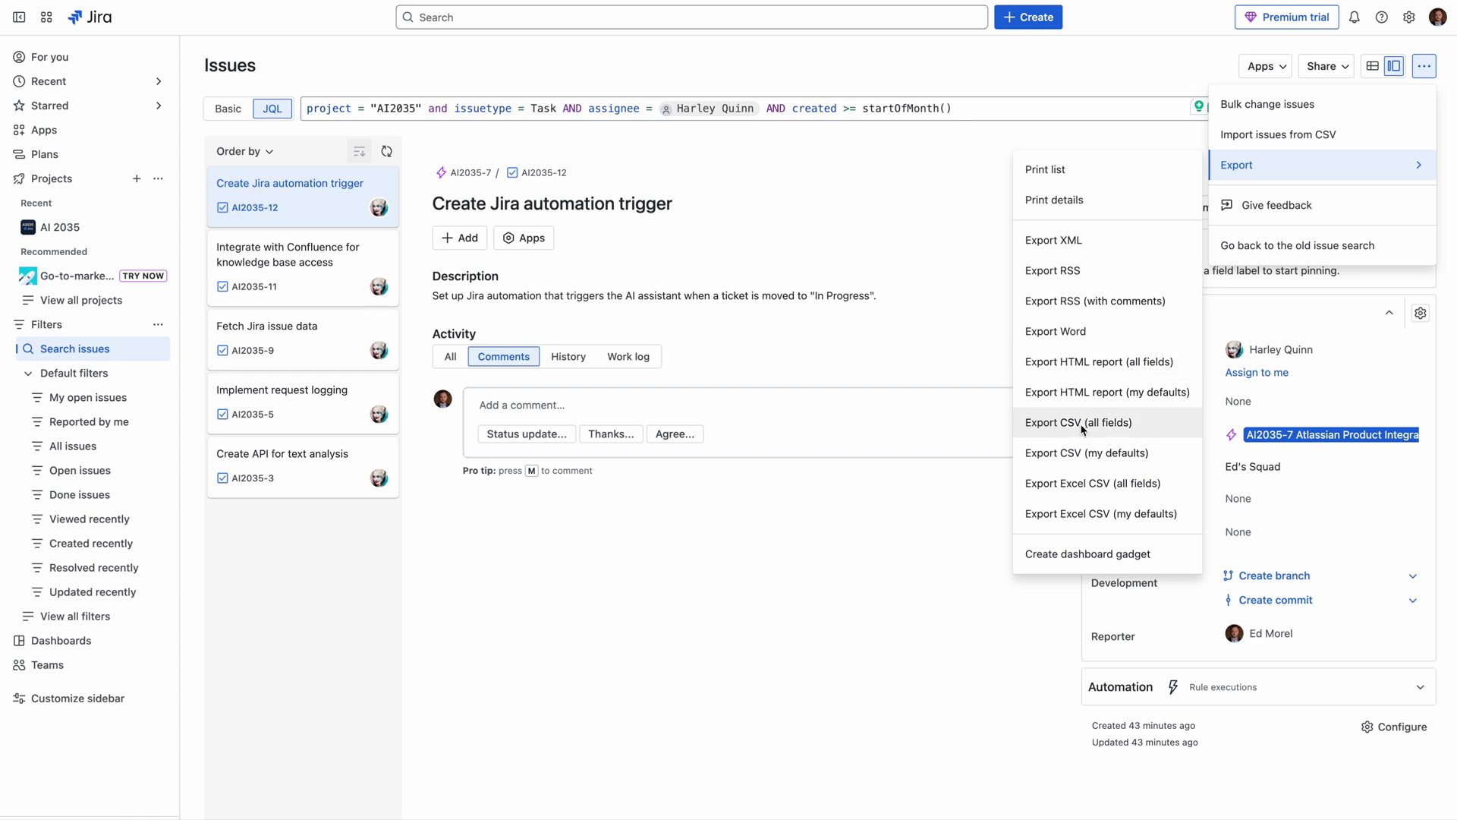
left_click(1153, 494)
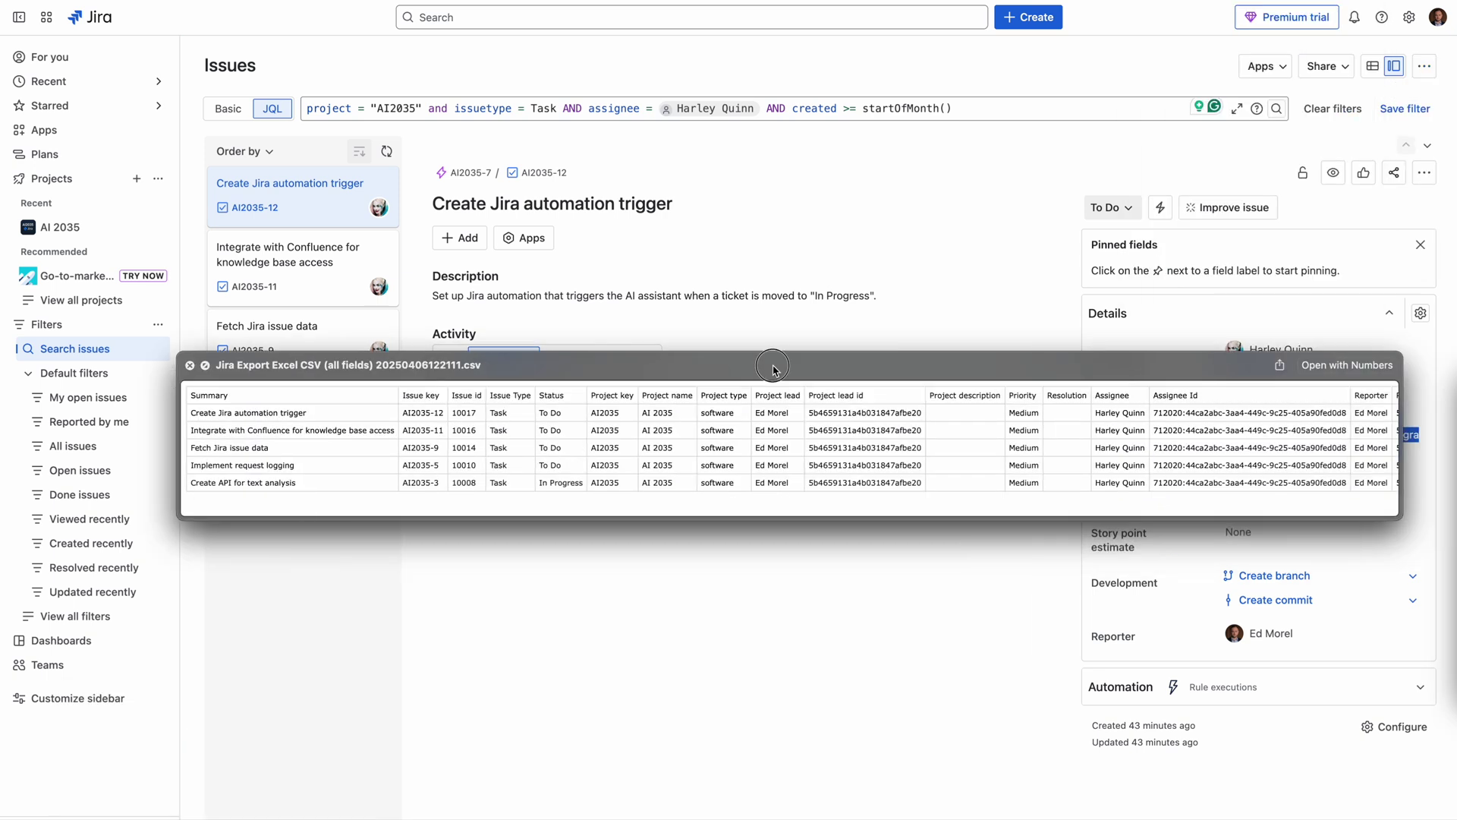
Step: Inspect the exported CSV file in its preview window
left_click_drag(784, 368, 725, 362)
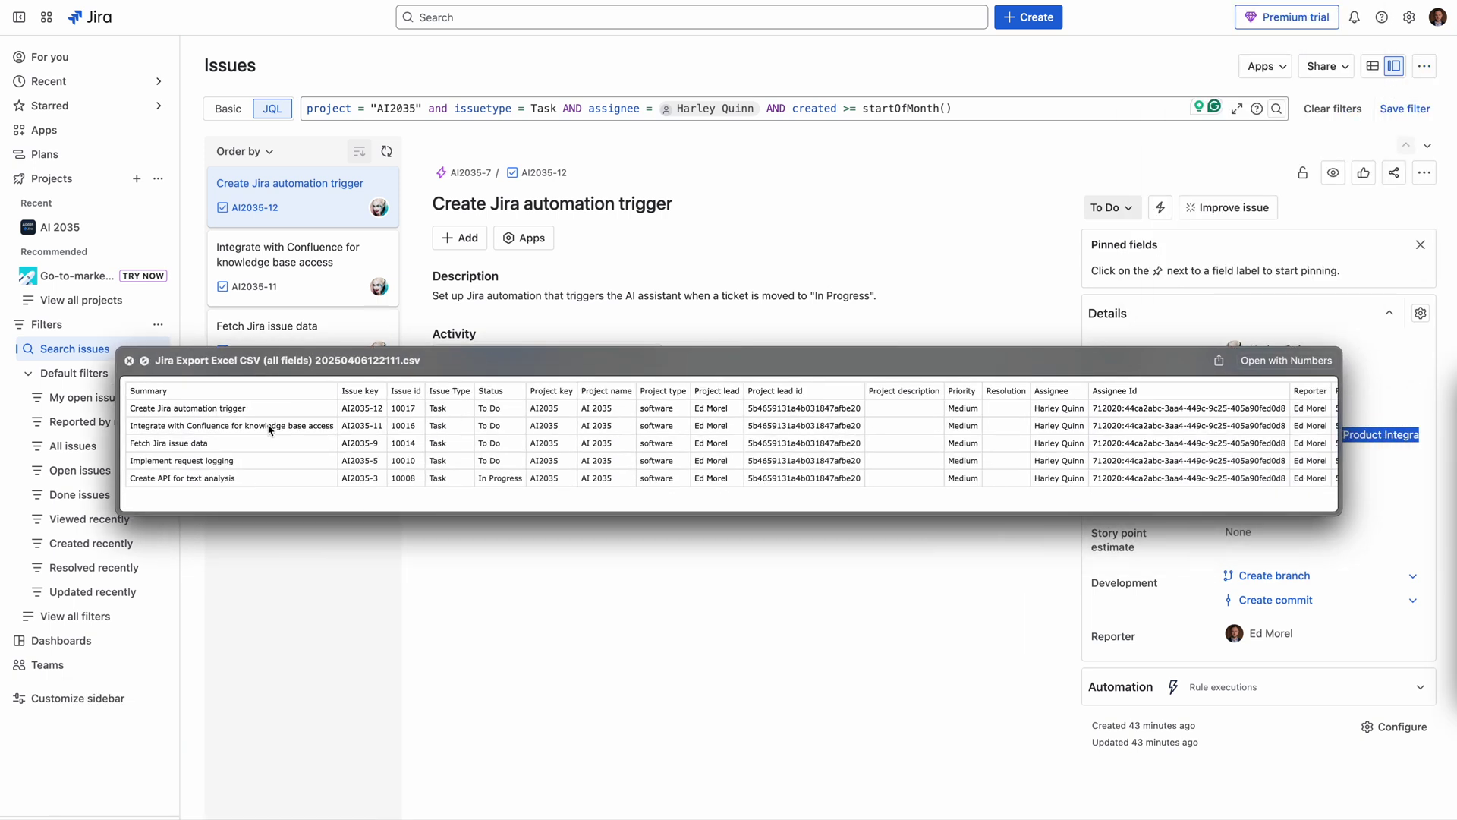
scroll(387, 438, "right", 15)
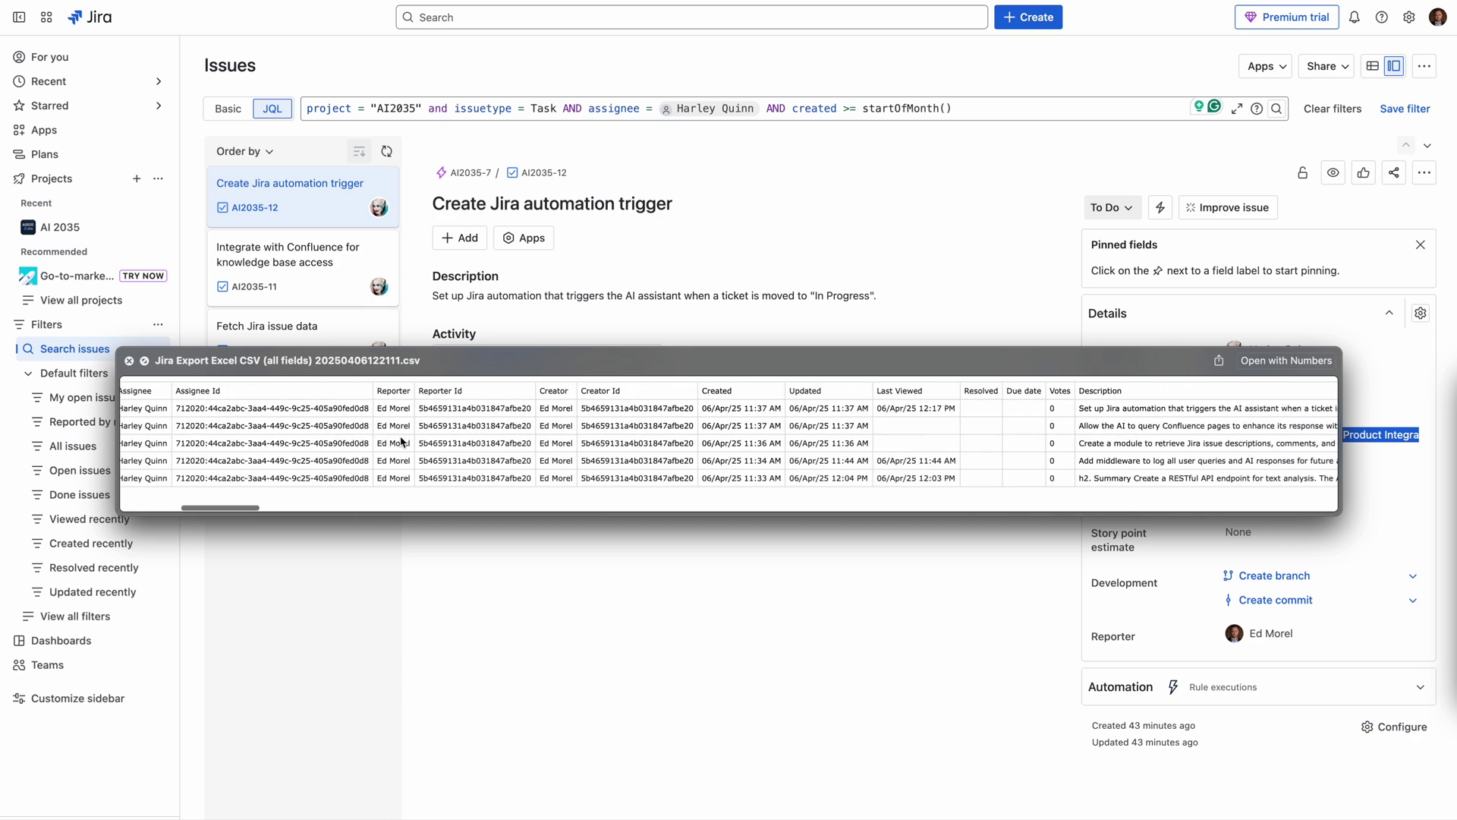
scroll(801, 469, "right", 5)
scroll(797, 476, "left", 5)
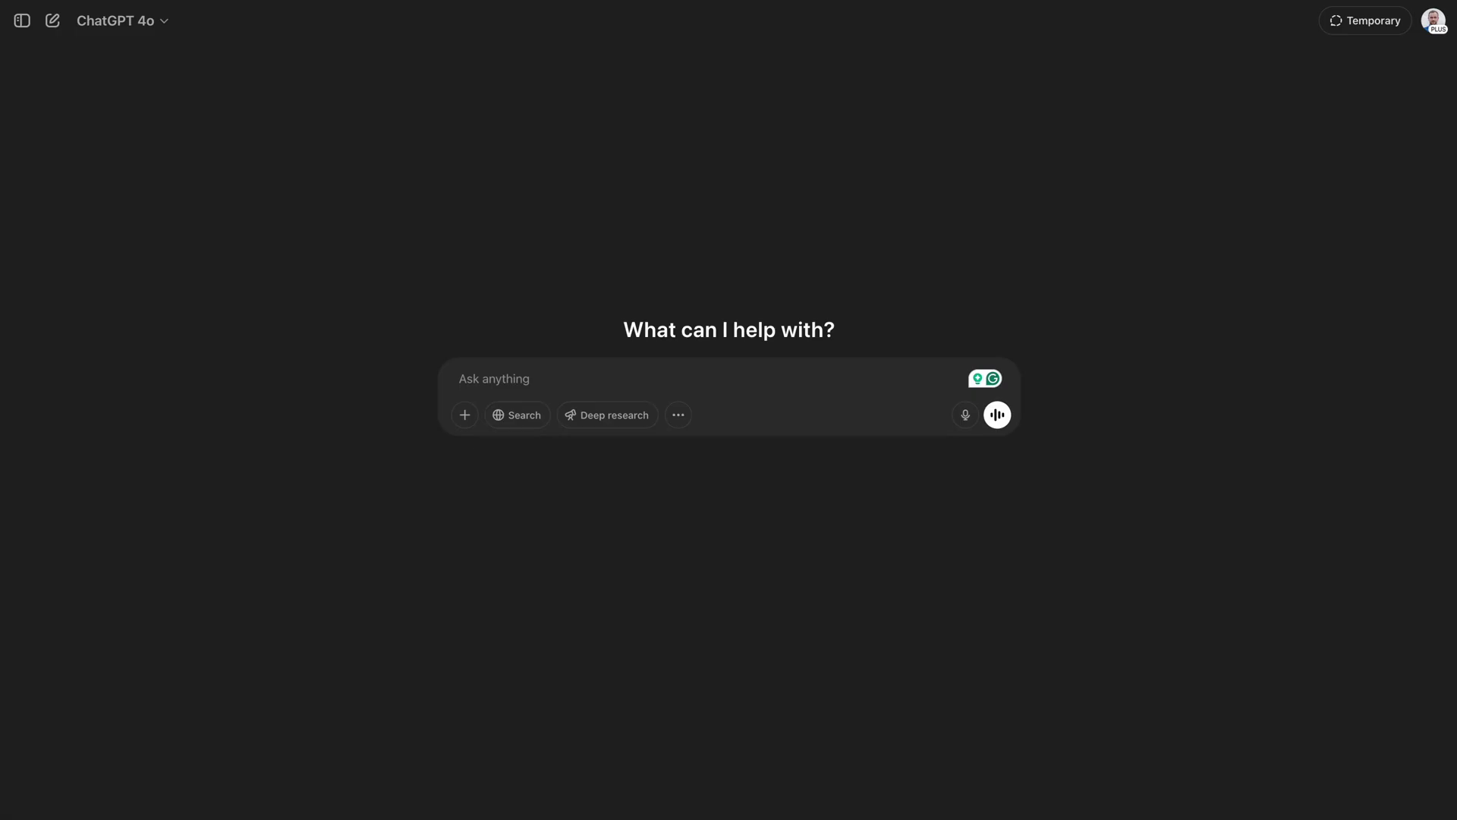
Step: Attach the exported Jira CSV in ChatGPT and send the request to summarise the assignee's tasks
left_click_drag(465, 384, 517, 390)
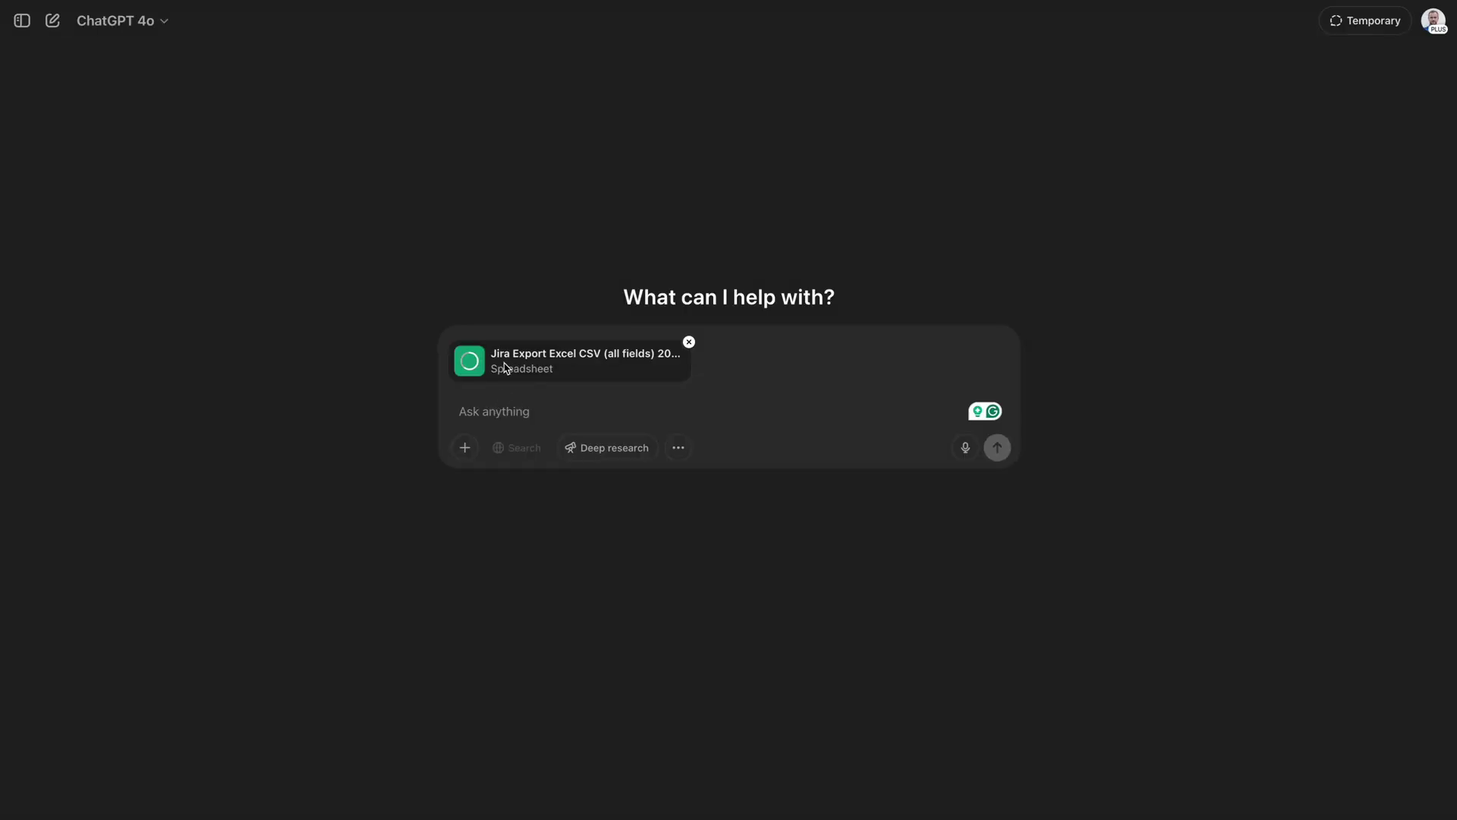
left_click(514, 413)
type("I'm a Harley Quin project manager. Please analyze Harley Quinn tasks exported from Jira and make a short summary: - what she has been working with for the last month - generate a few KUDOS on how important her work is and what value it brings to the client - Find a few recommendations to improve - check if there are some risks or not")
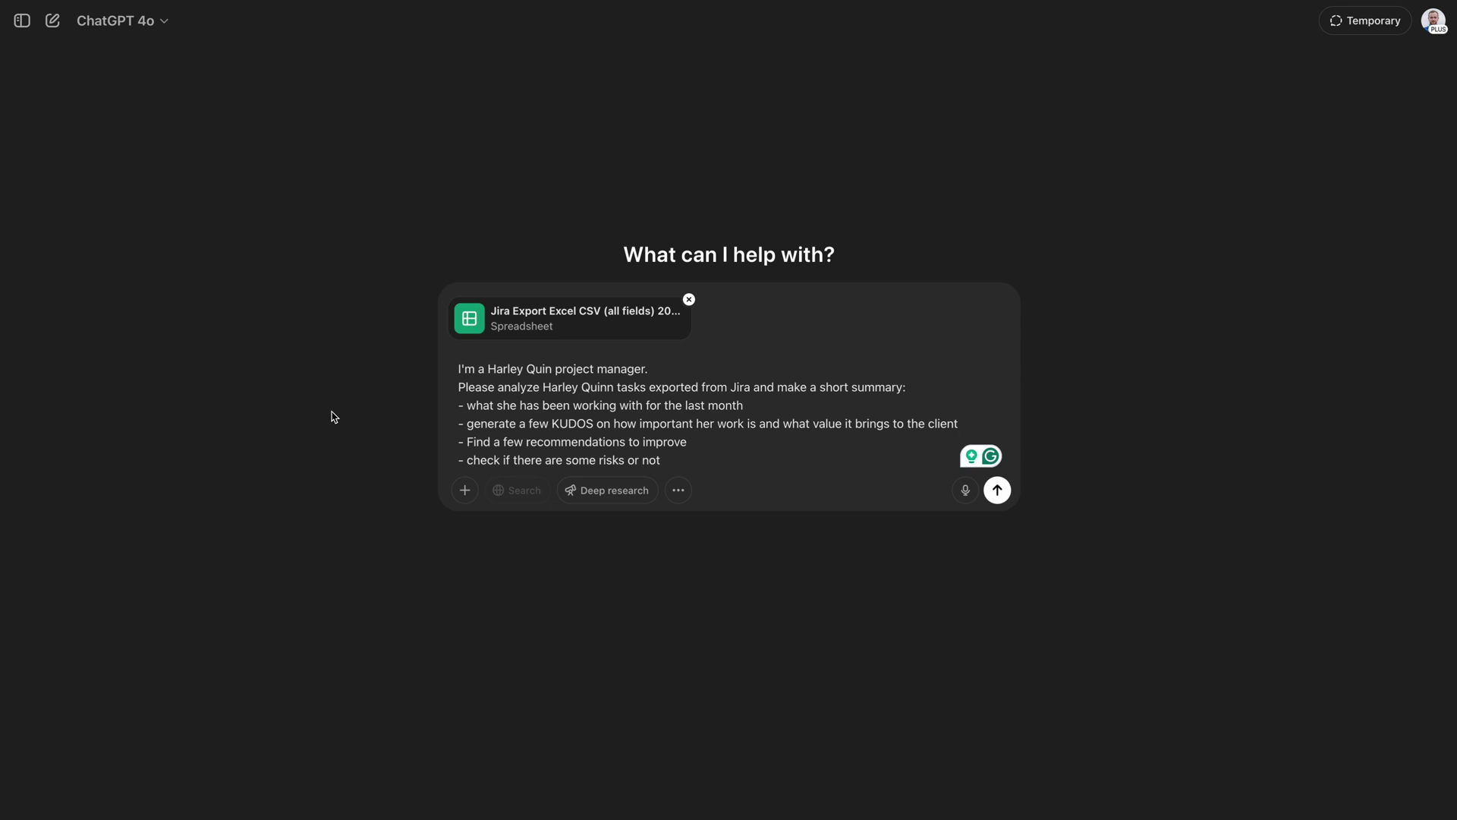
left_click(997, 489)
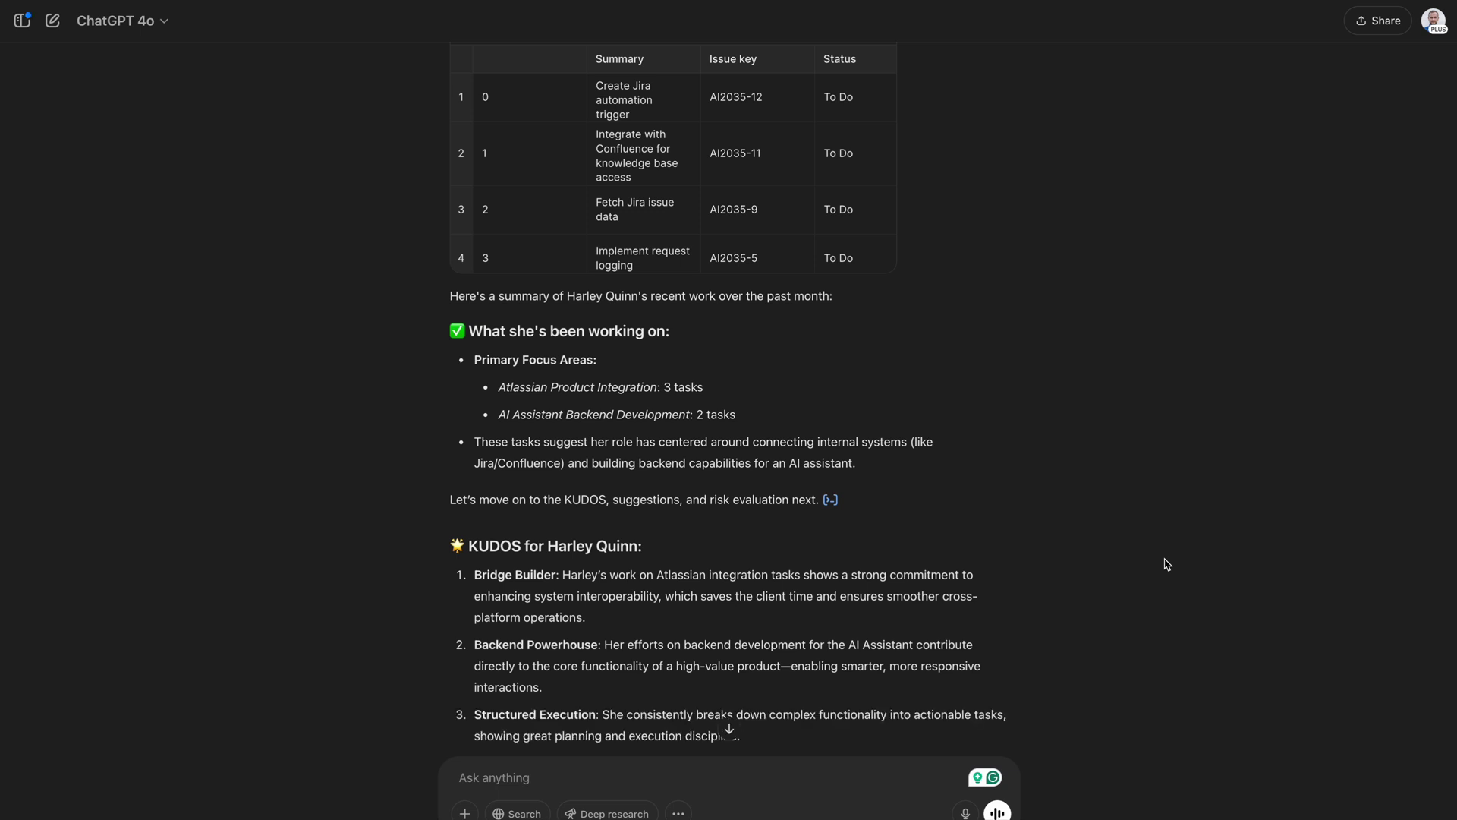
Step: Read through ChatGPT's answer, highlighting the Primary Focus Areas, KUDOS items and recommendations
scroll(1166, 564, "down", 3)
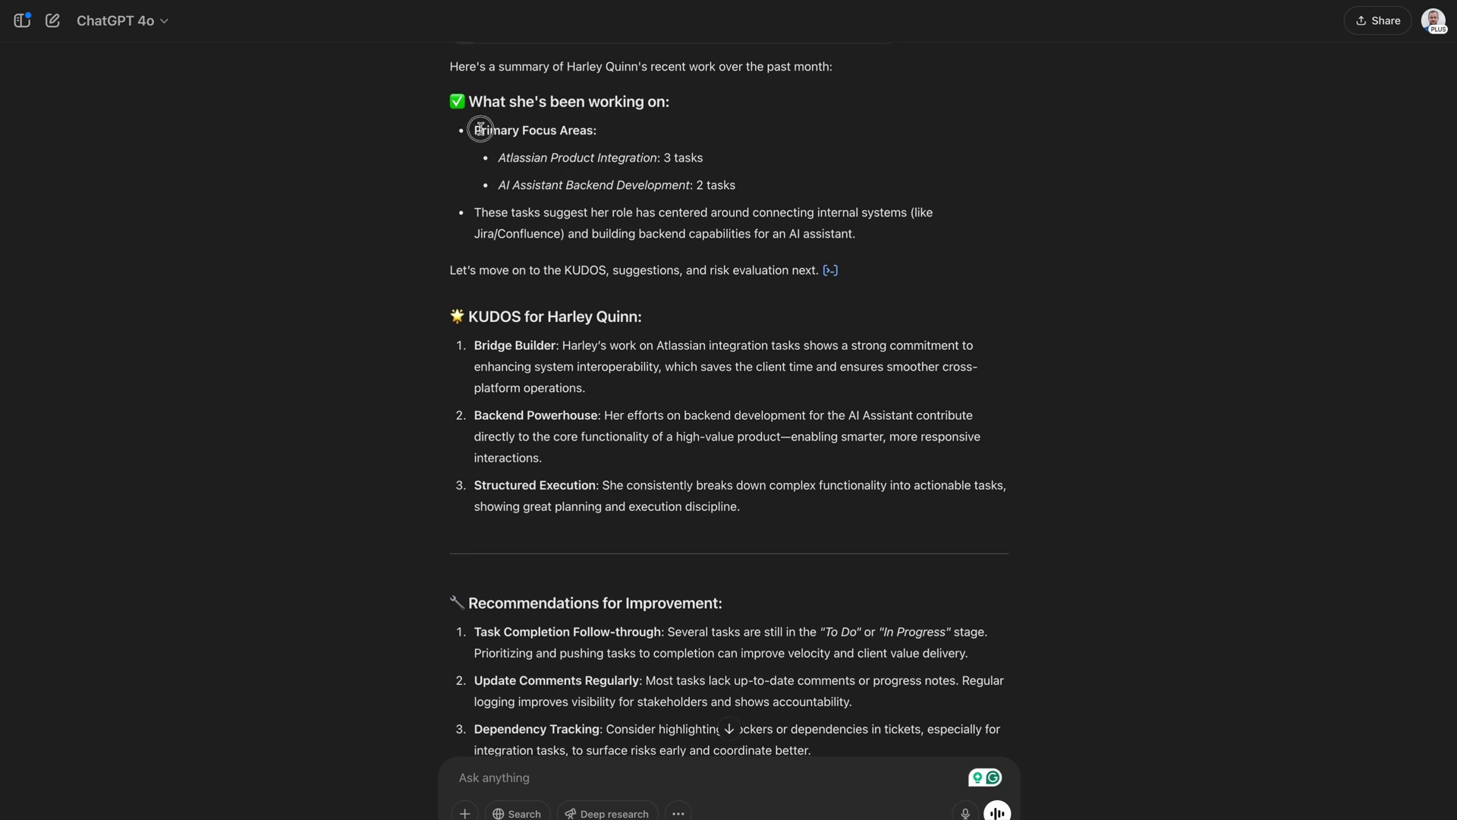
left_click_drag(477, 126, 748, 187)
left_click(289, 347)
left_click_drag(508, 350, 766, 541)
left_click(332, 432)
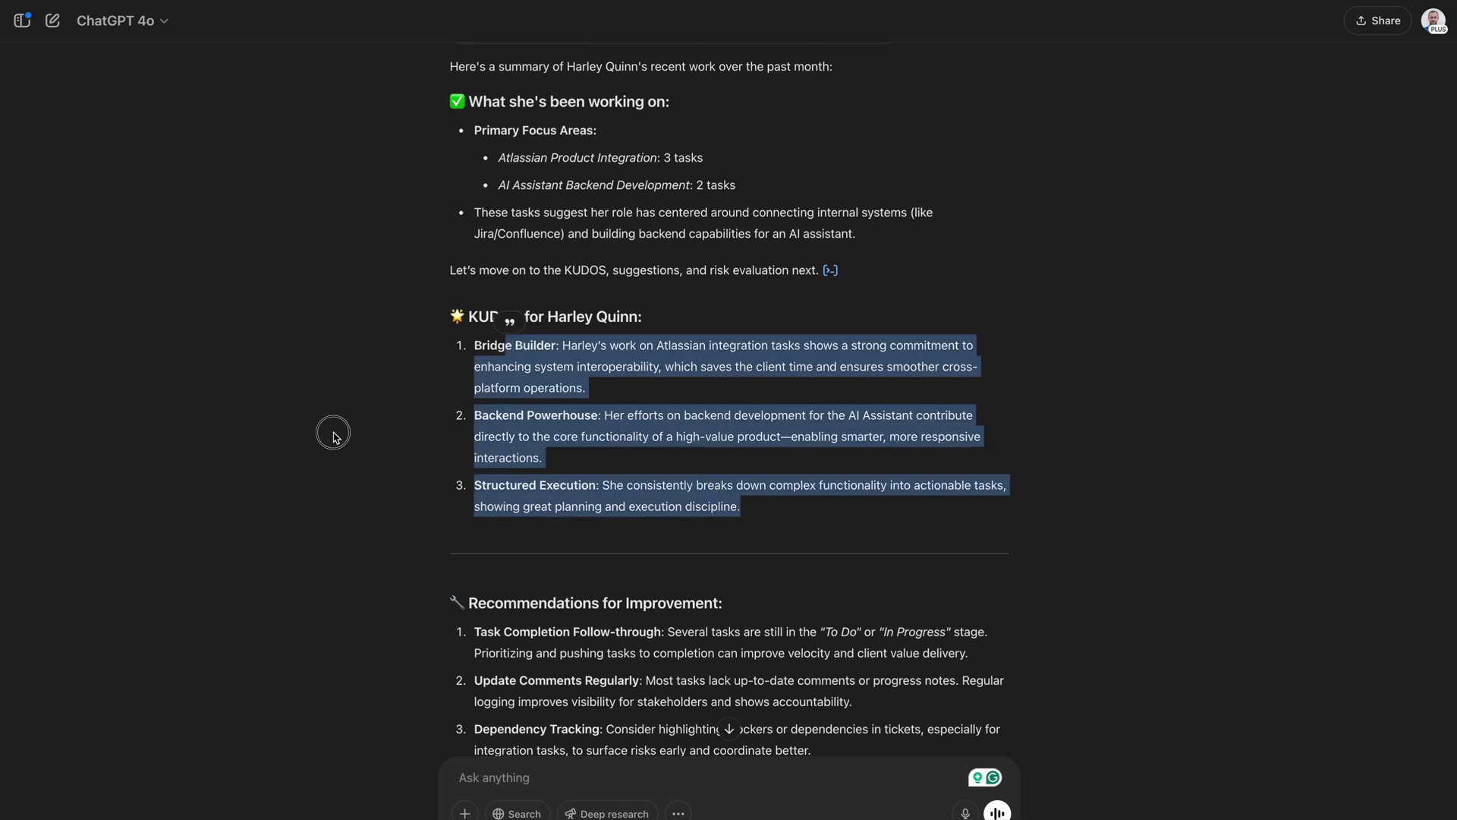
scroll(331, 438, "down", 5)
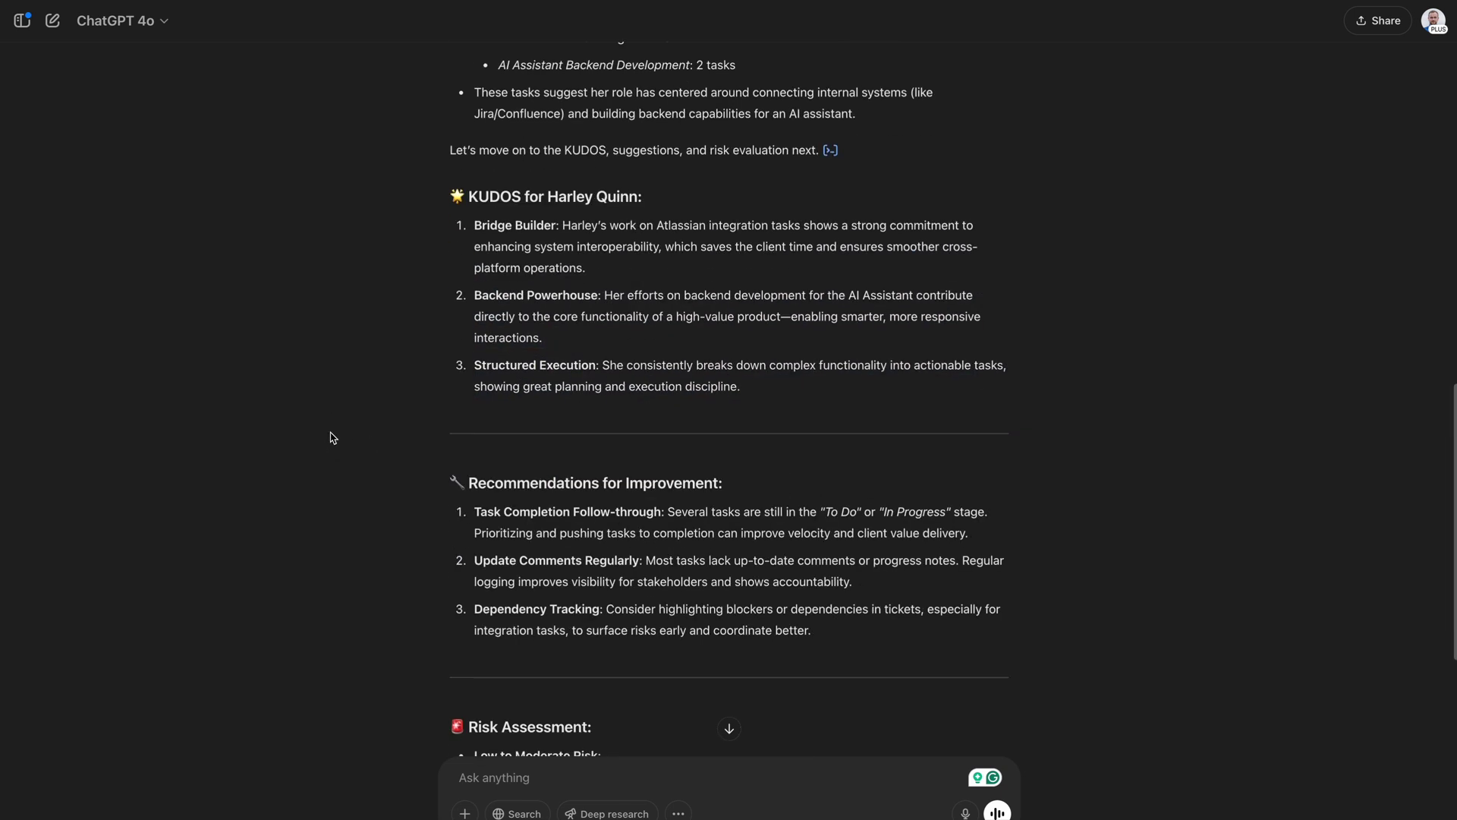
left_click_drag(530, 357, 700, 481)
left_click(338, 498)
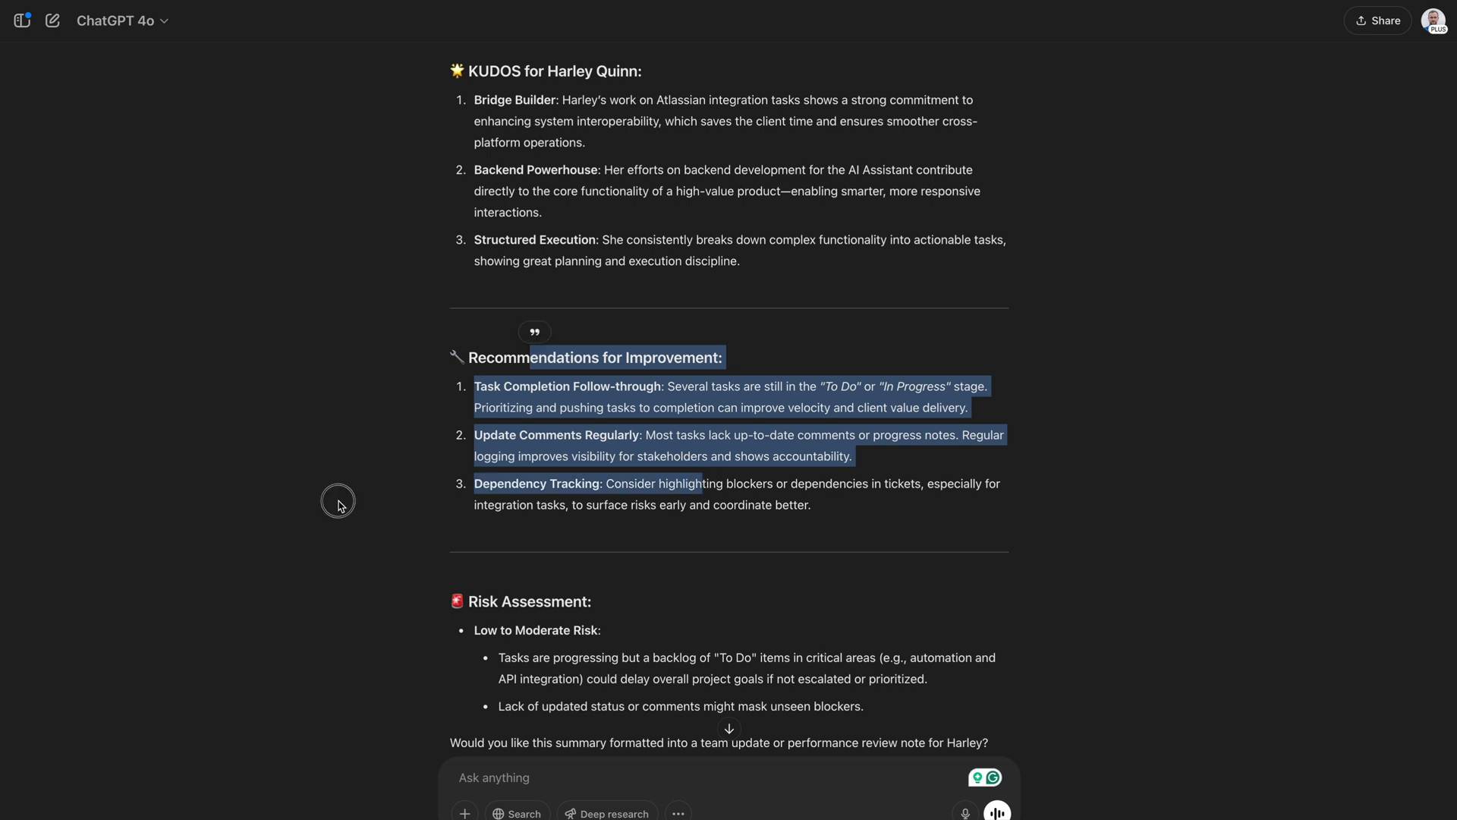
scroll(341, 506, "down", 2)
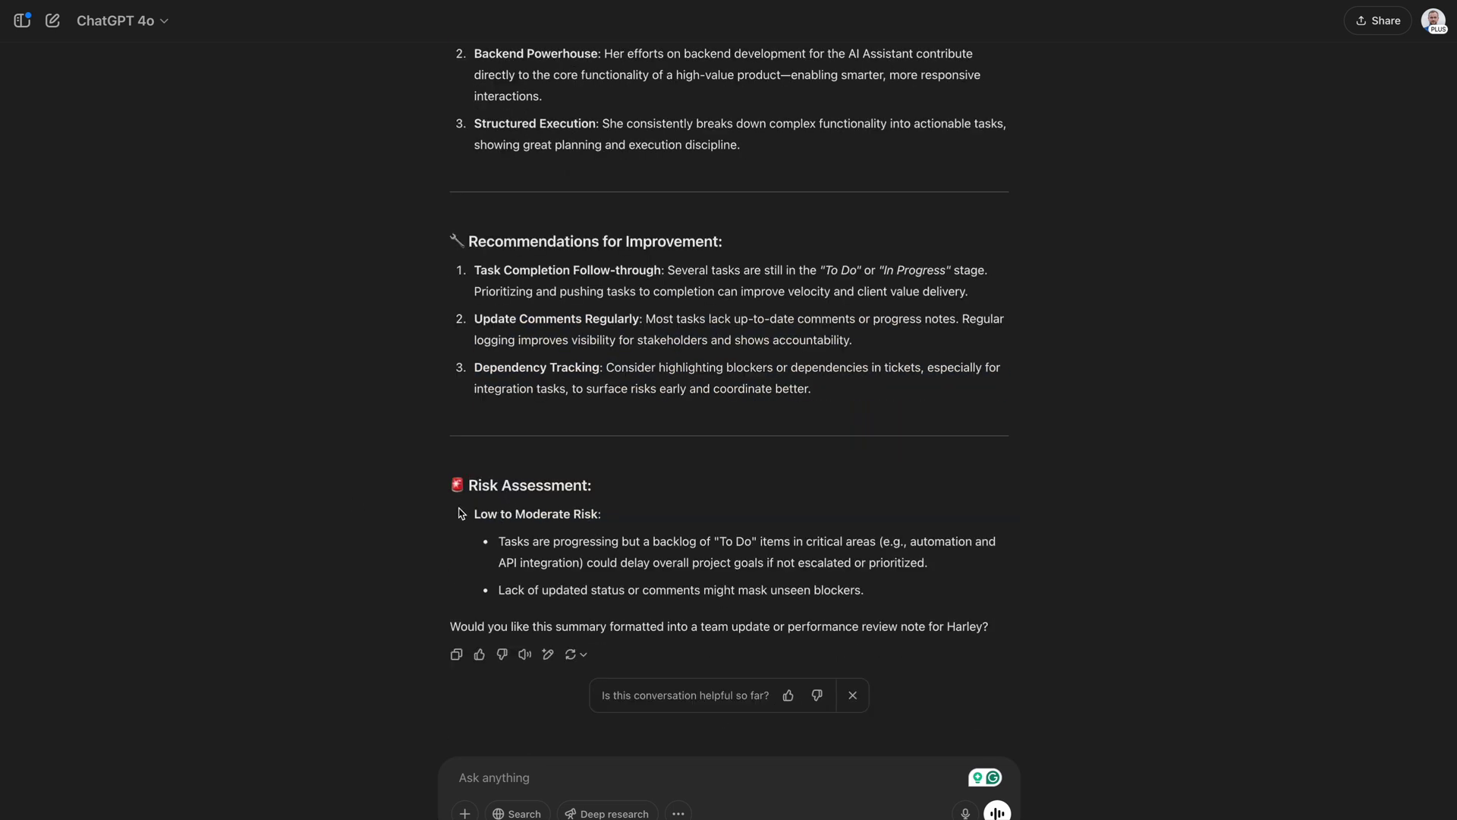